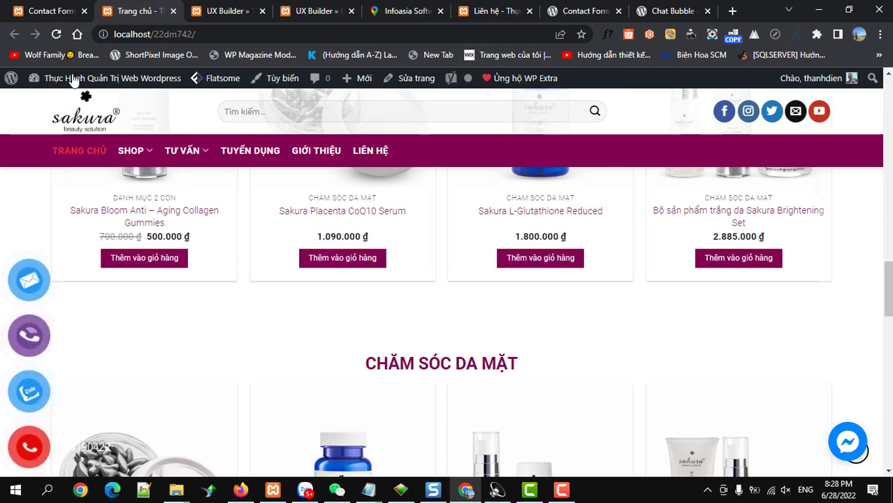
Go to the site's WordPress dashboard and open the Button contact plugin settings.
{"action": "mouse_move", "coordinate": [55, 80]}
{"action": "left_click", "coordinate": [38, 102]}
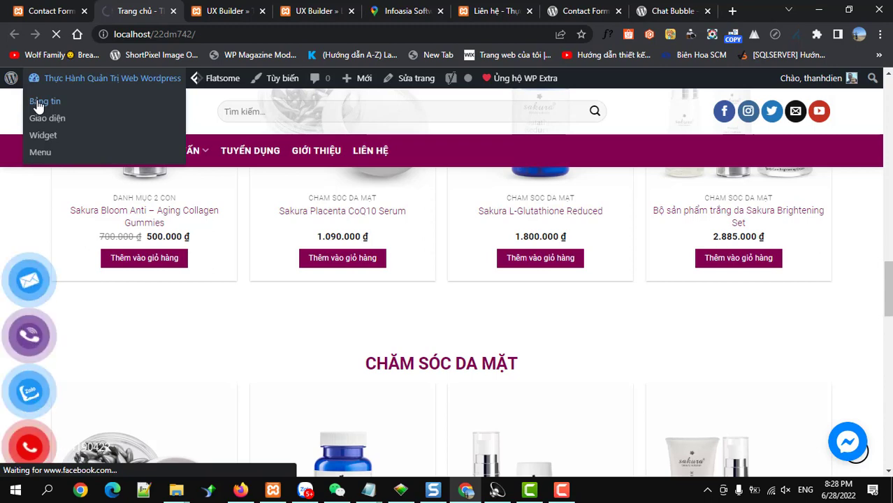
{"action": "left_click", "coordinate": [39, 102]}
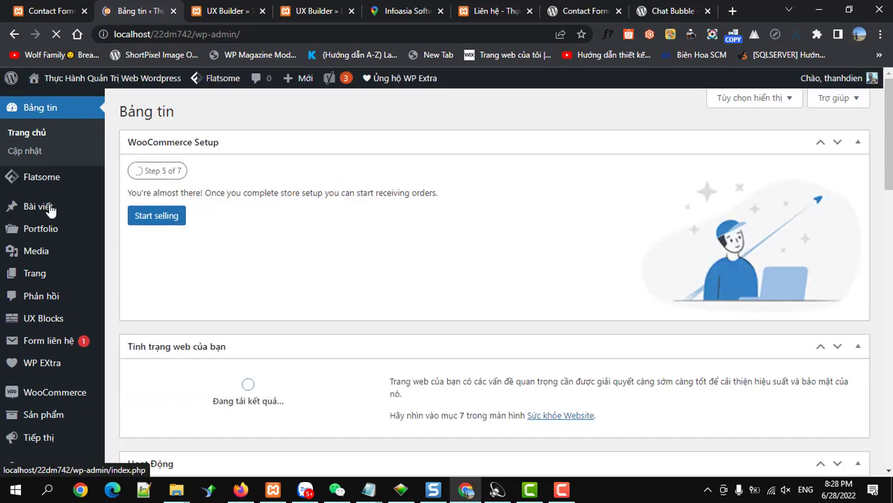
{"action": "scroll", "coordinate": [56, 231], "scroll_direction": "down", "scroll_amount": 3}
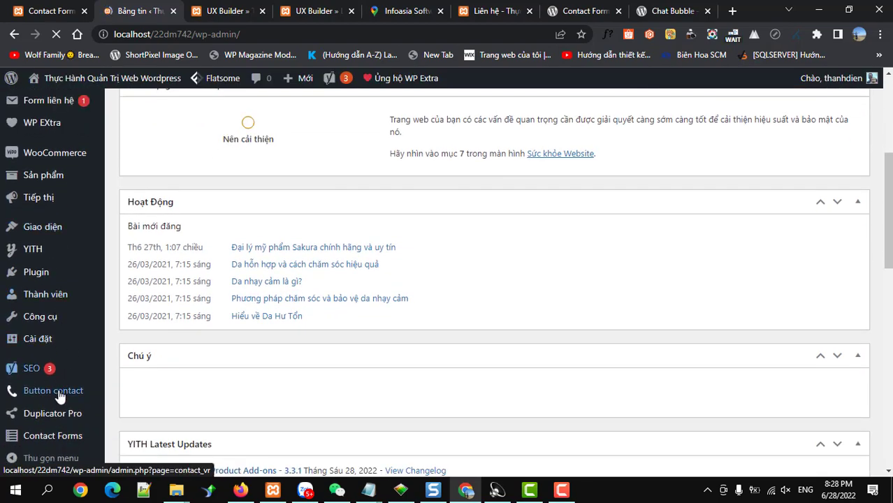
{"action": "left_click", "coordinate": [56, 394]}
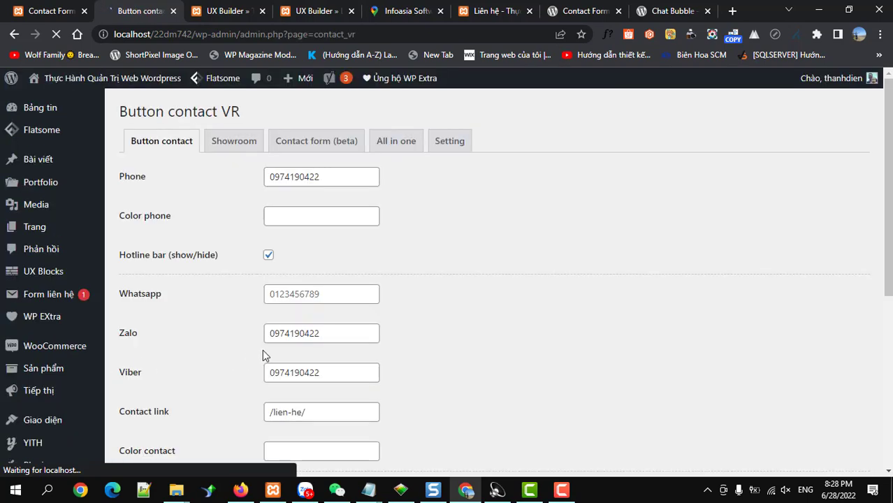
Review the Button contact settings, including the phone, Whatsapp and fanpage ID fields.
{"action": "left_click", "coordinate": [311, 299]}
{"action": "scroll", "coordinate": [290, 319], "scroll_direction": "down", "scroll_amount": 2}
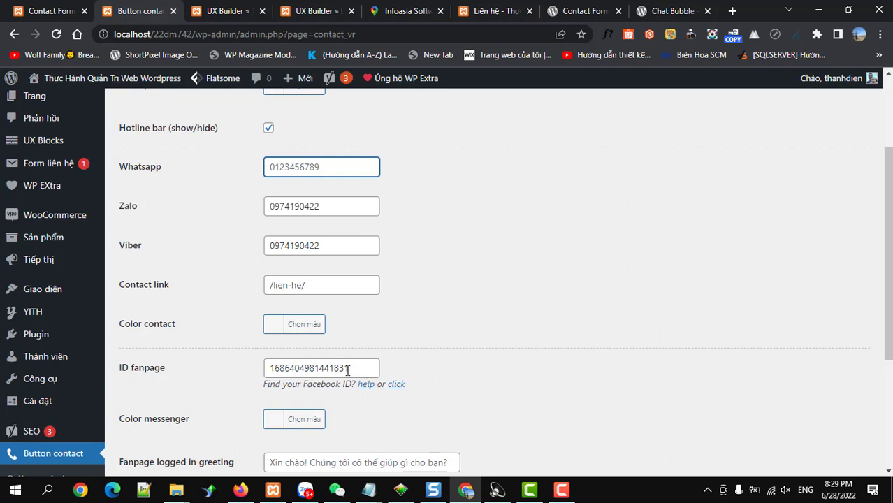
{"action": "left_click_drag", "start_coordinate": [351, 368], "coordinate": [263, 362]}
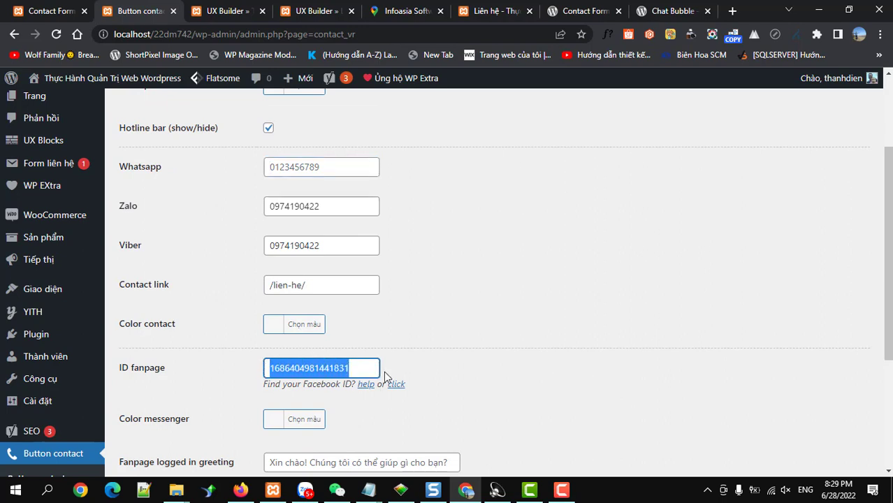
{"action": "left_click", "coordinate": [362, 369]}
{"action": "left_click_drag", "start_coordinate": [362, 368], "coordinate": [260, 369]}
{"action": "scroll", "coordinate": [260, 367], "scroll_direction": "down", "scroll_amount": 3}
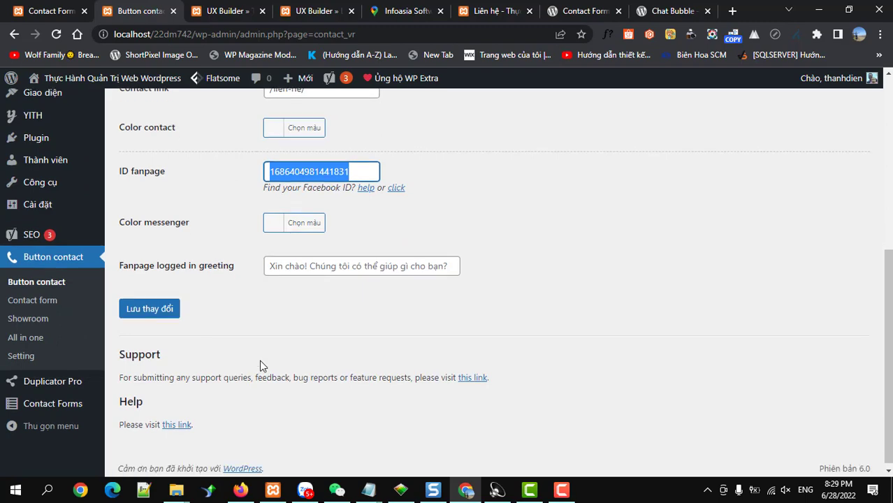
{"action": "scroll", "coordinate": [259, 362], "scroll_direction": "up", "scroll_amount": 5}
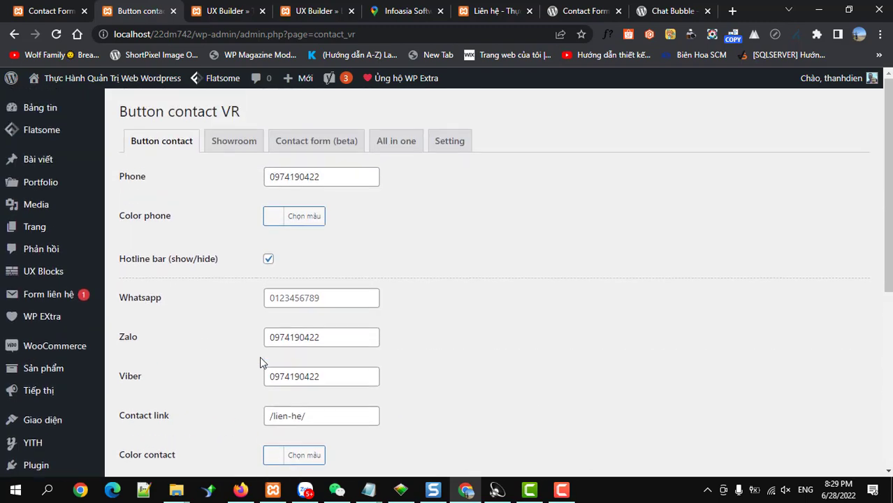
{"action": "left_click_drag", "start_coordinate": [332, 176], "coordinate": [258, 176]}
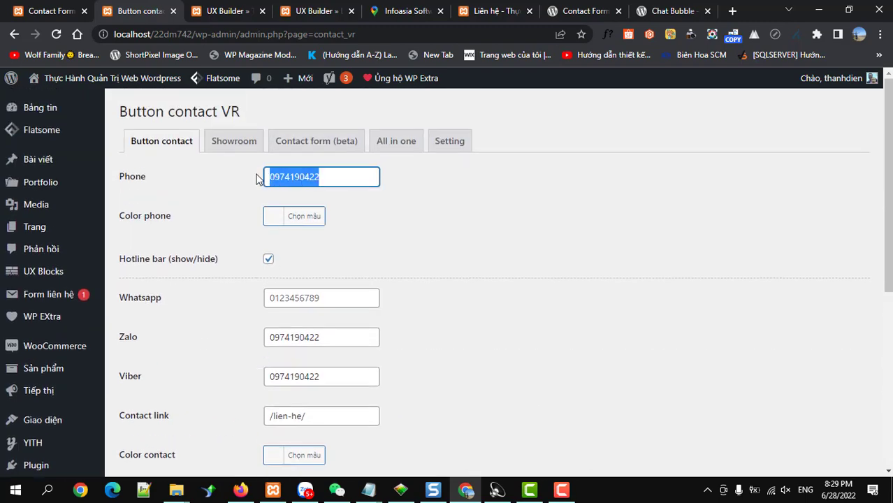
Enable the All in one contact button with red colour #dd3333 and icon 1, and save the settings.
{"action": "left_click", "coordinate": [389, 142]}
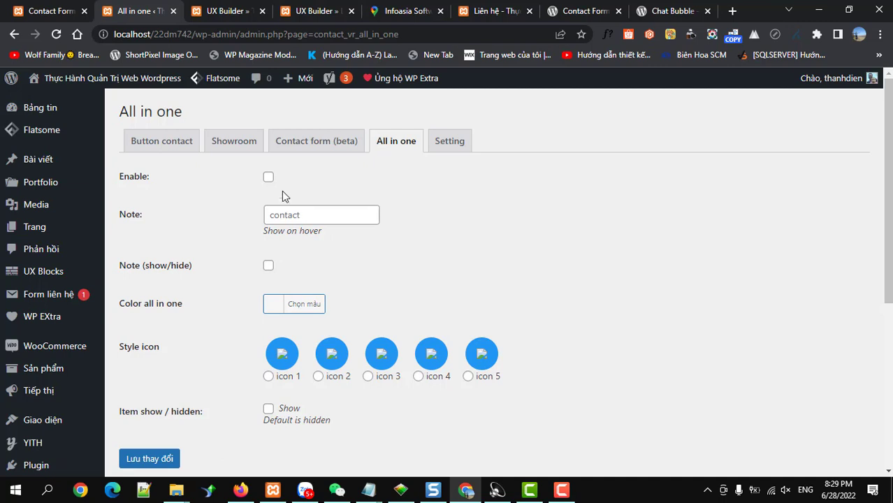
{"action": "left_click", "coordinate": [270, 179]}
{"action": "left_click", "coordinate": [272, 307]}
{"action": "left_click", "coordinate": [307, 459]}
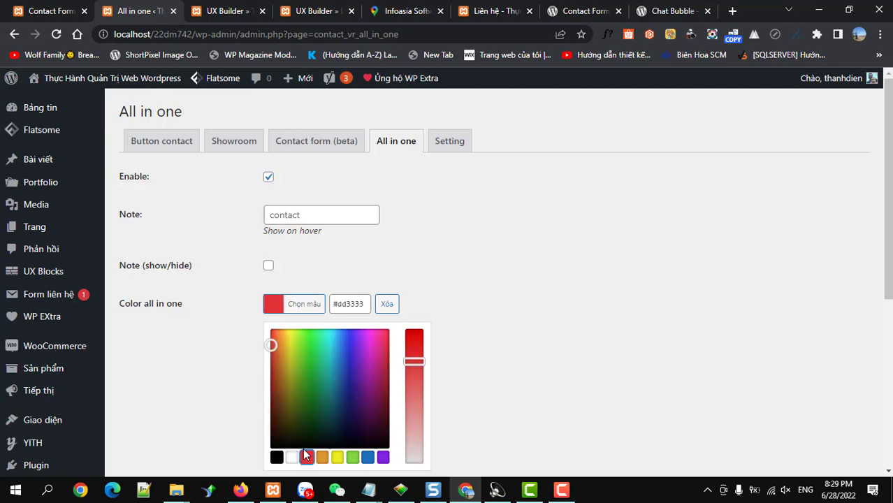
{"action": "left_click", "coordinate": [506, 363]}
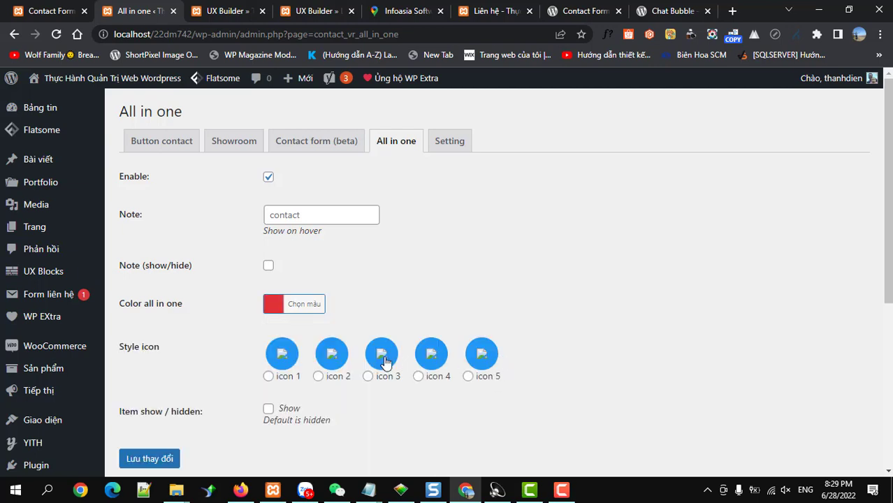
{"action": "left_click", "coordinate": [332, 353]}
{"action": "left_click", "coordinate": [269, 376]}
{"action": "left_click", "coordinate": [161, 459]}
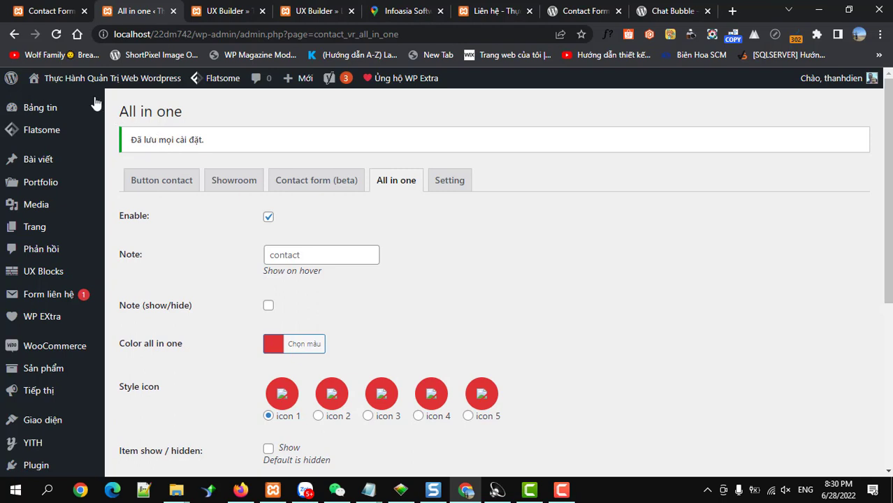
View the site's home page in a separate tab and test expanding and collapsing the all-in-one contact button.
{"action": "right_click", "coordinate": [71, 106]}
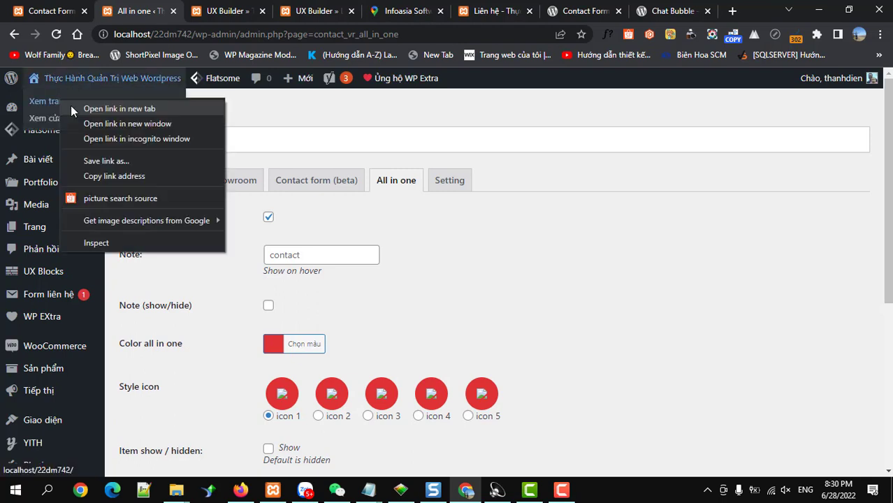
{"action": "key", "text": "Escape"}
{"action": "middle_click", "coordinate": [107, 83]}
{"action": "left_click", "coordinate": [213, 11]}
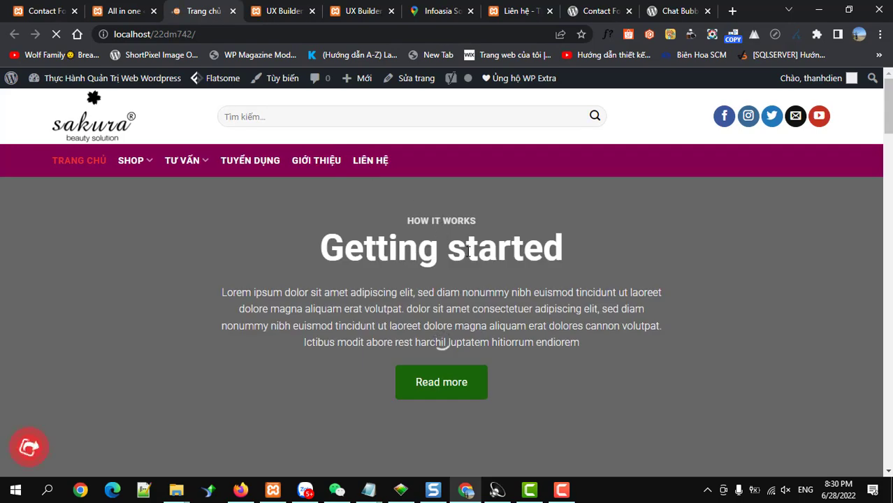
{"action": "scroll", "coordinate": [444, 336], "scroll_direction": "down", "scroll_amount": 3}
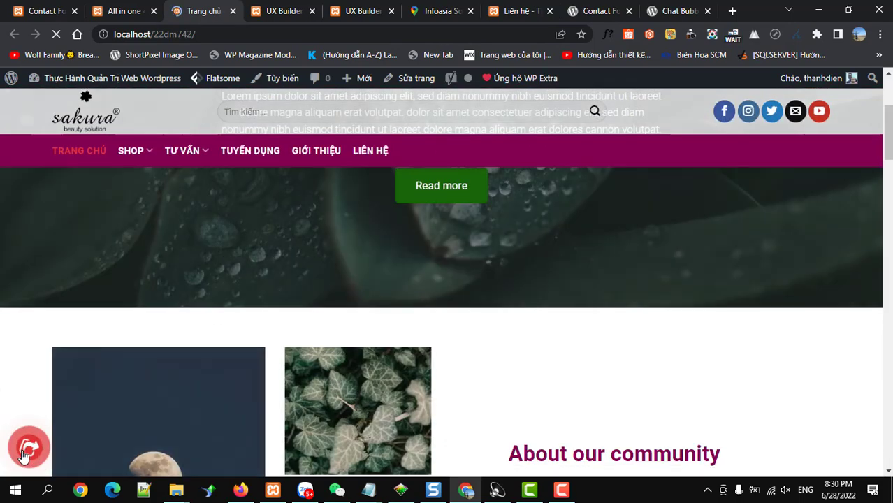
{"action": "left_click", "coordinate": [24, 453]}
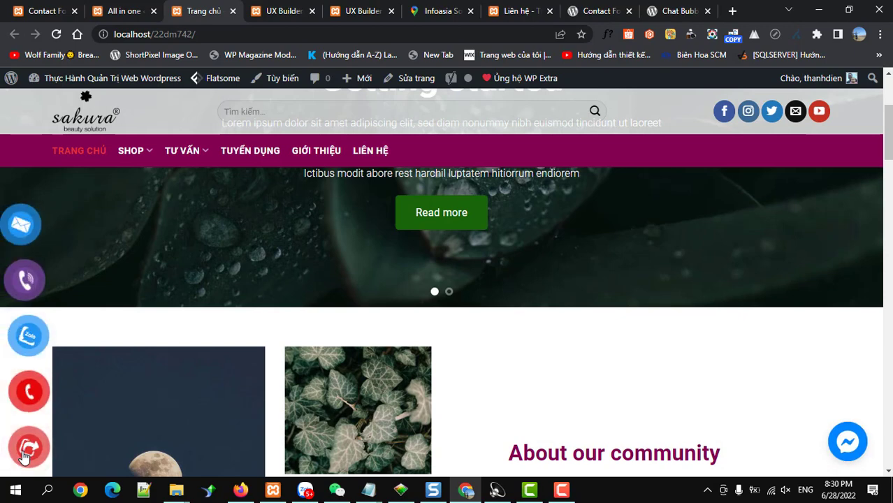
{"action": "left_click", "coordinate": [22, 455]}
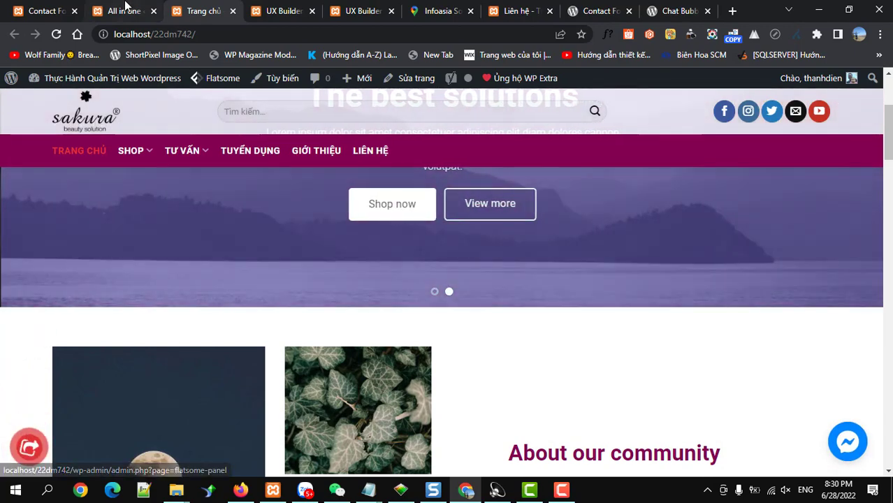
Deactivate the Button contact VR plugin in the list of installed plugins.
{"action": "left_click", "coordinate": [124, 11]}
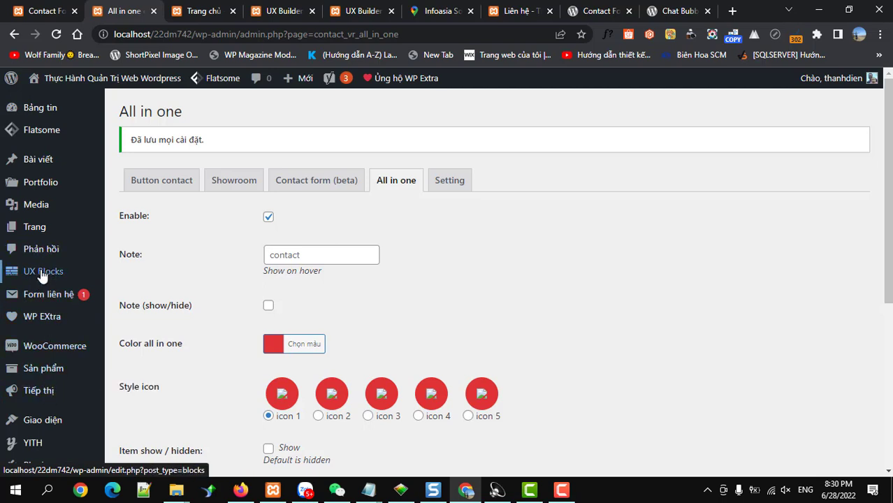
{"action": "scroll", "coordinate": [65, 347], "scroll_direction": "down", "scroll_amount": 1}
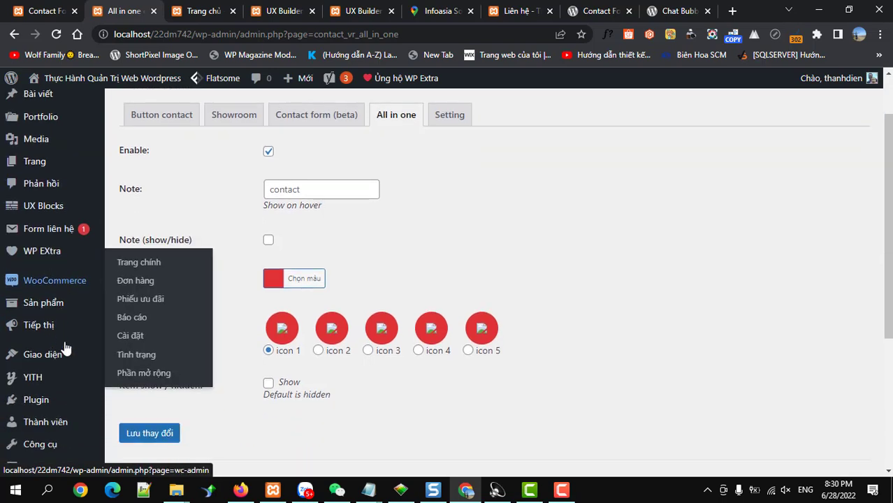
{"action": "left_click", "coordinate": [33, 403]}
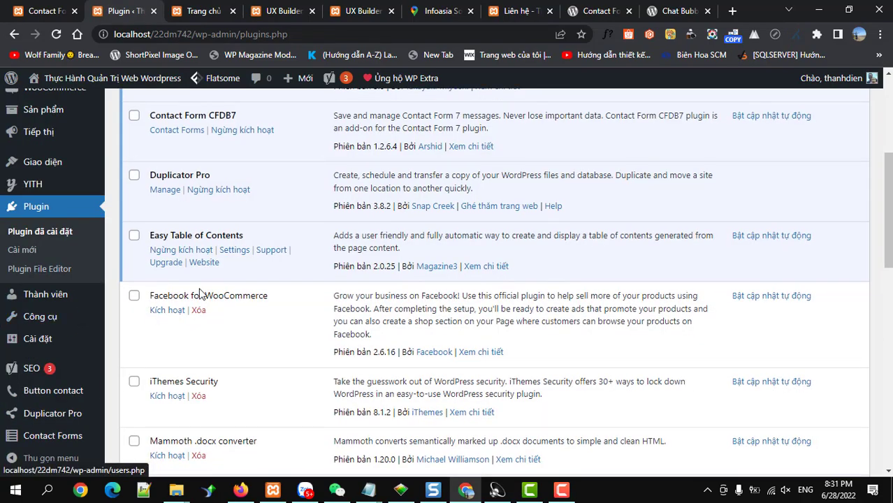
{"action": "scroll", "coordinate": [199, 296], "scroll_direction": "down", "scroll_amount": 3}
{"action": "scroll", "coordinate": [199, 294], "scroll_direction": "down", "scroll_amount": 7}
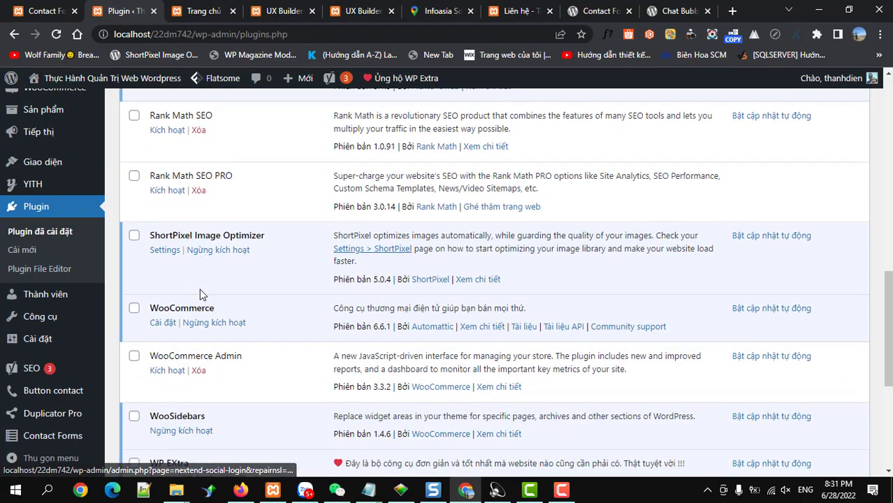
{"action": "scroll", "coordinate": [199, 293], "scroll_direction": "up", "scroll_amount": 7}
{"action": "scroll", "coordinate": [199, 295], "scroll_direction": "up", "scroll_amount": 8}
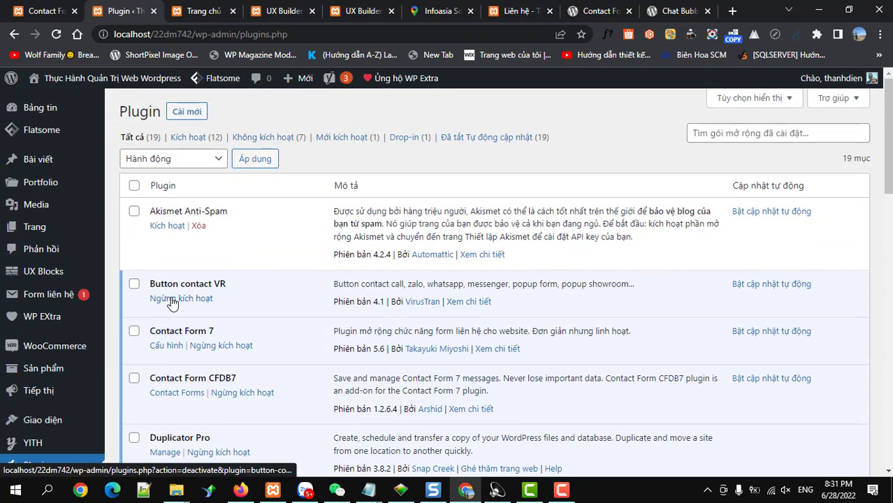
{"action": "left_click", "coordinate": [172, 302]}
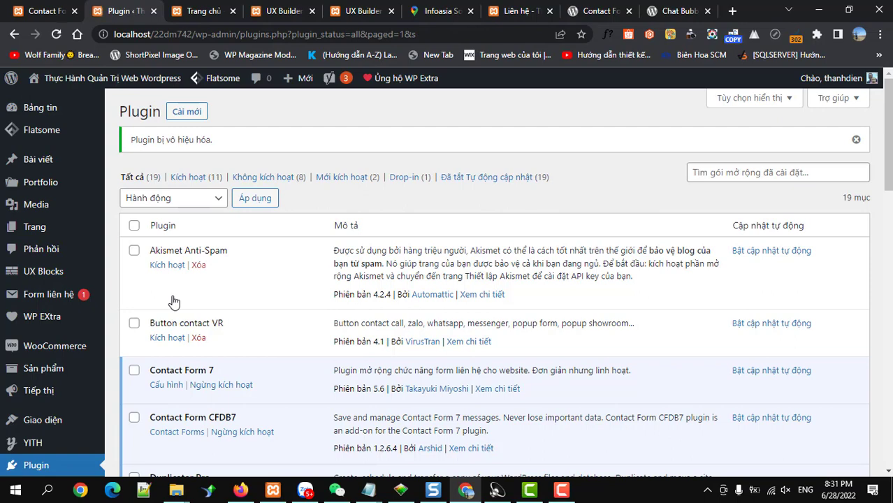
Copy the plugin name "Chat Bubble" from its WordPress.org page and return to the site's plugin administration.
{"action": "left_click", "coordinate": [186, 114]}
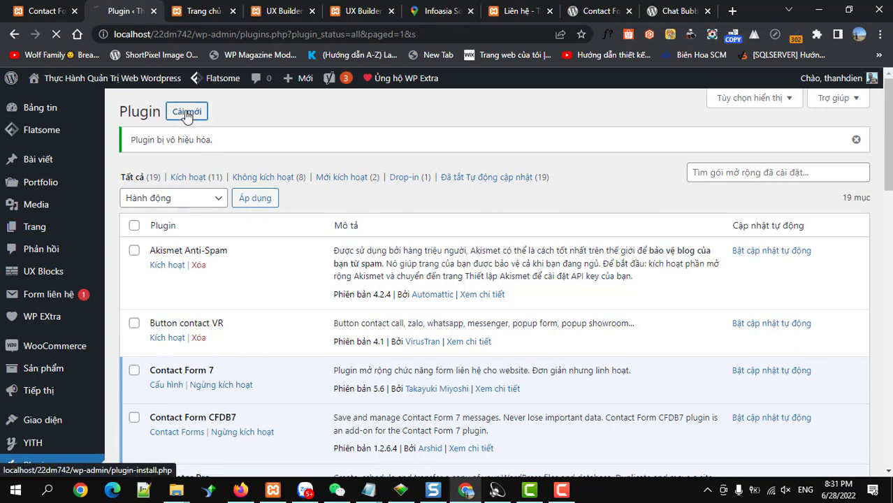
{"action": "left_click", "coordinate": [598, 11]}
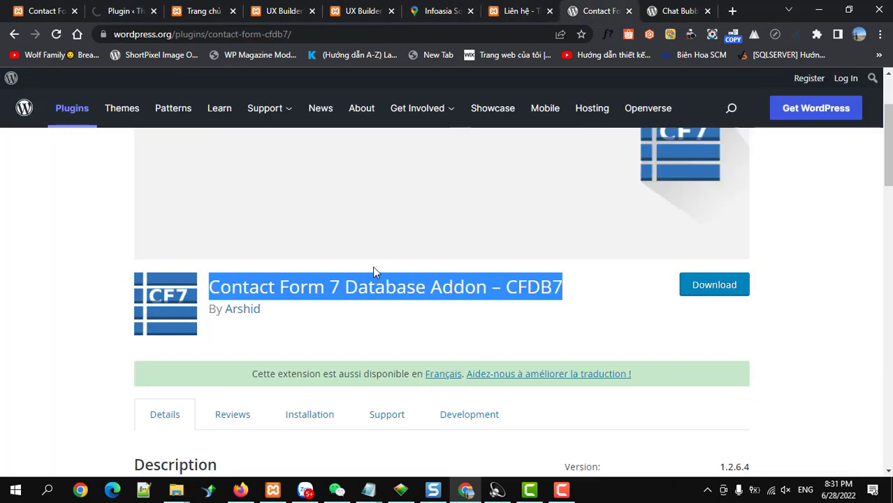
{"action": "left_click", "coordinate": [681, 14]}
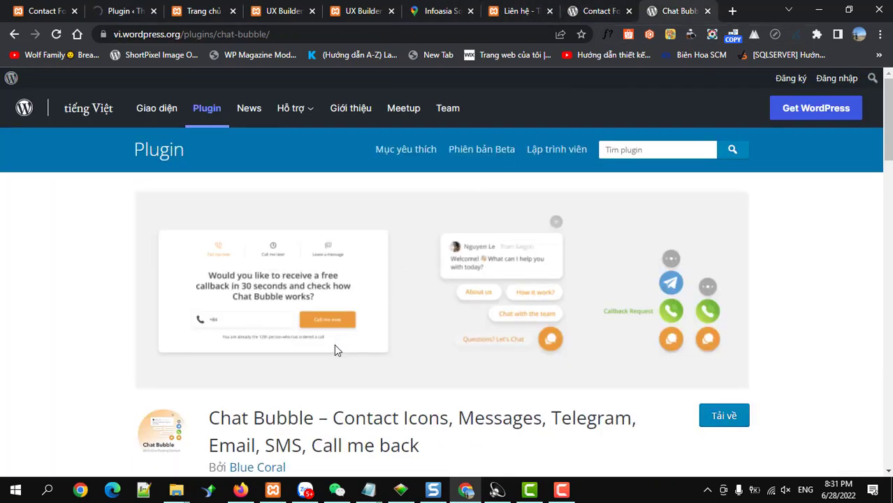
{"action": "left_click_drag", "start_coordinate": [321, 417], "coordinate": [215, 411]}
{"action": "key", "text": "ctrl+c"}
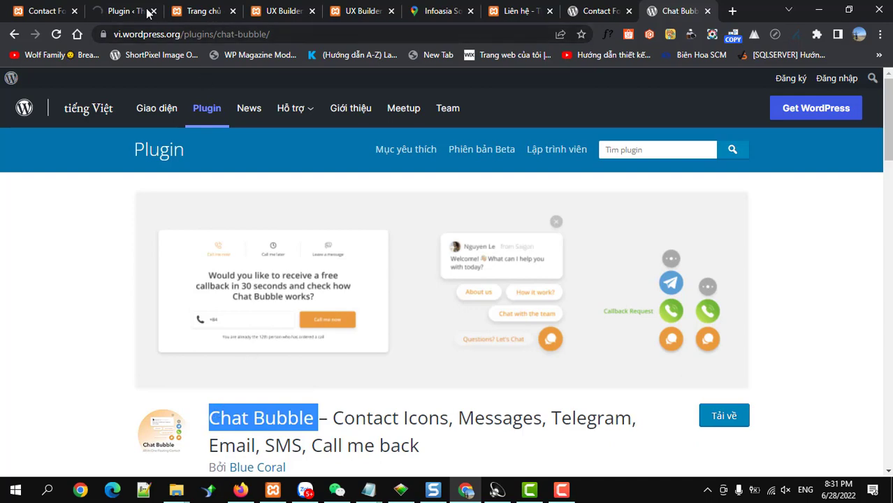
{"action": "left_click", "coordinate": [118, 12]}
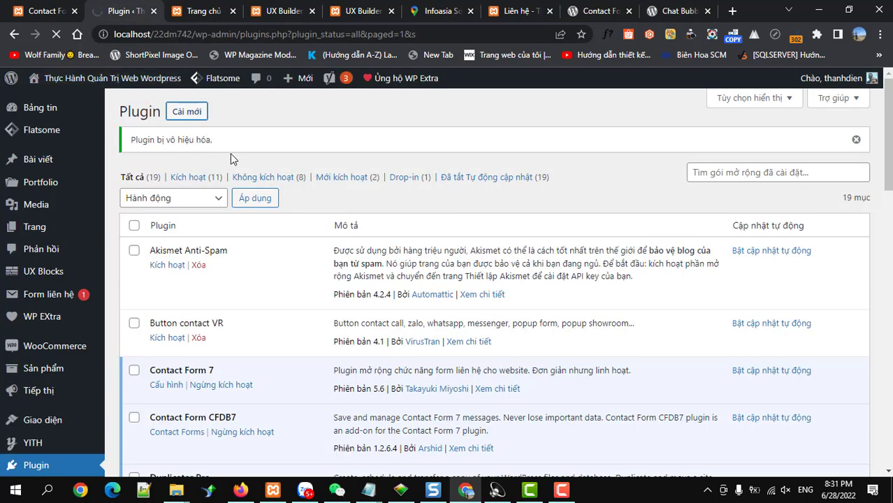
Search the new plugins for "Chat Bubble", then install and activate the Chat Bubble plugin by Blue Coral.
{"action": "left_click", "coordinate": [191, 117]}
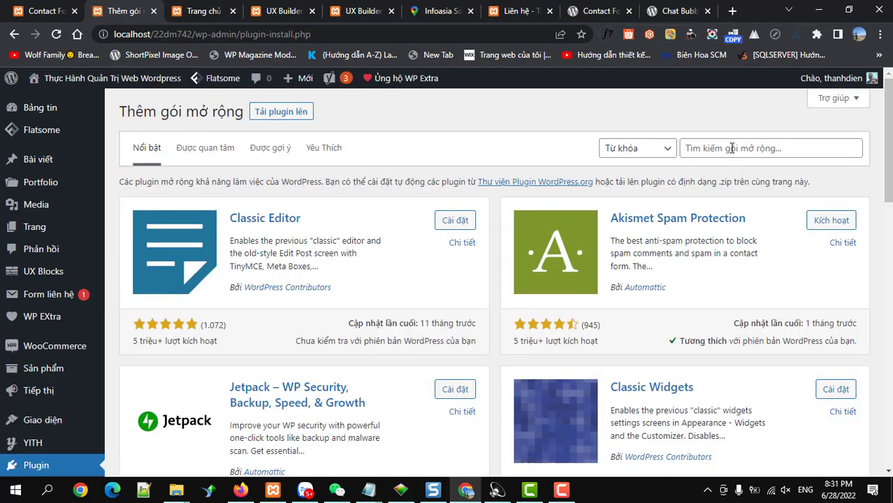
{"action": "left_click", "coordinate": [732, 147]}
{"action": "key", "text": "ctrl+v"}
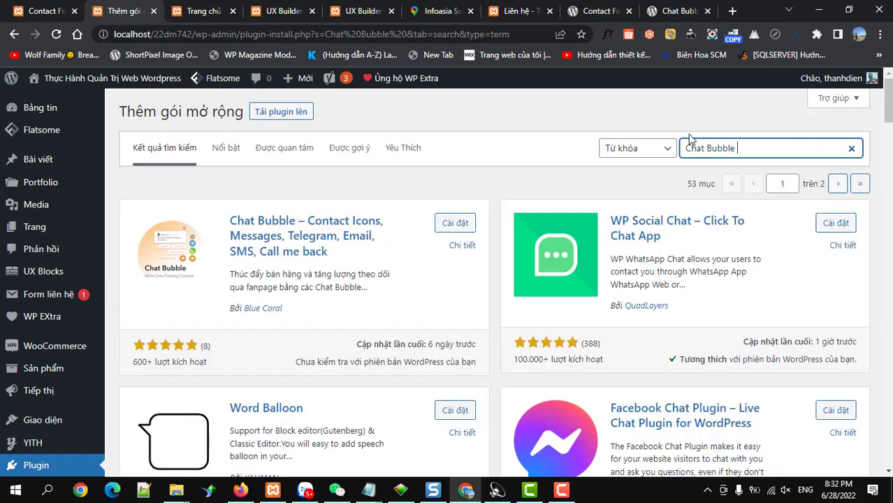
{"action": "left_click", "coordinate": [440, 224]}
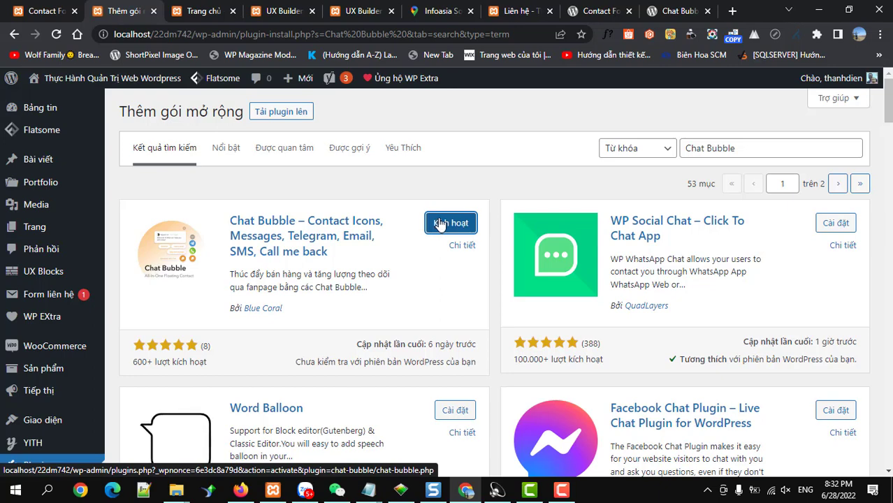
{"action": "left_click", "coordinate": [438, 224]}
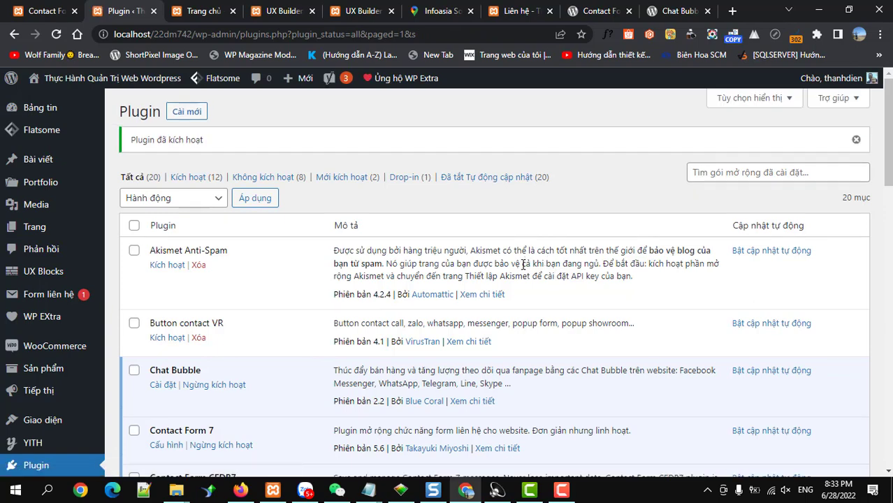
Open the Bubble Items settings of the Chat Bubble plugin.
{"action": "scroll", "coordinate": [129, 359], "scroll_direction": "down", "scroll_amount": 1}
{"action": "scroll", "coordinate": [129, 360], "scroll_direction": "down", "scroll_amount": 4}
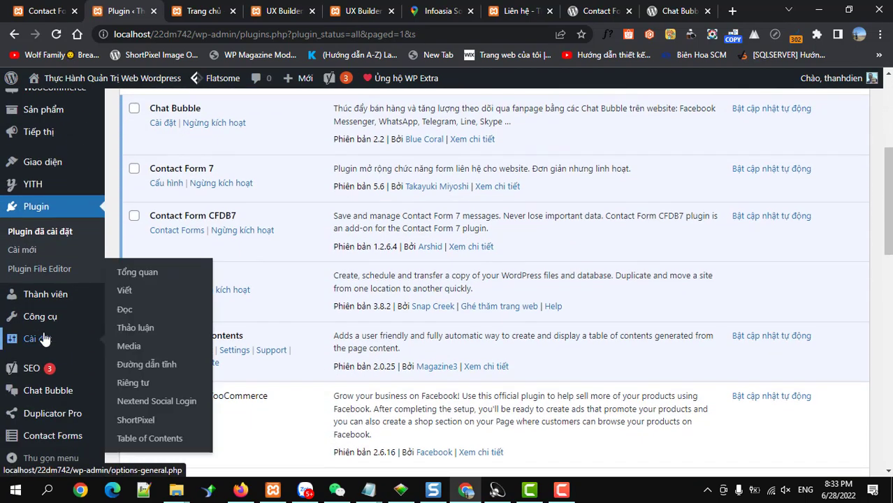
{"action": "mouse_move", "coordinate": [50, 394]}
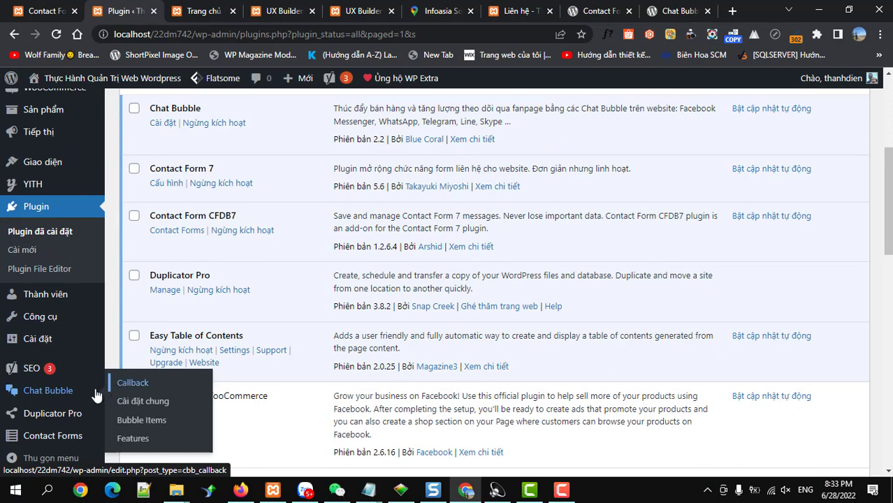
{"action": "left_click", "coordinate": [135, 424]}
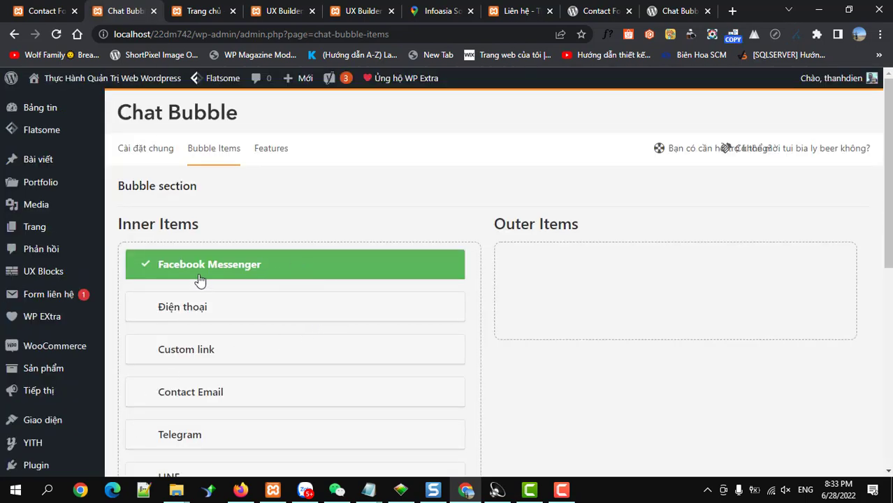
Move the Facebook Messenger, Điện thoại and Zalo items from Inner Items to Outer Items.
{"action": "left_click_drag", "start_coordinate": [181, 266], "coordinate": [552, 264]}
{"action": "left_click_drag", "start_coordinate": [264, 271], "coordinate": [622, 302]}
{"action": "scroll", "coordinate": [241, 414], "scroll_direction": "down", "scroll_amount": 1}
{"action": "scroll", "coordinate": [238, 412], "scroll_direction": "down", "scroll_amount": 4}
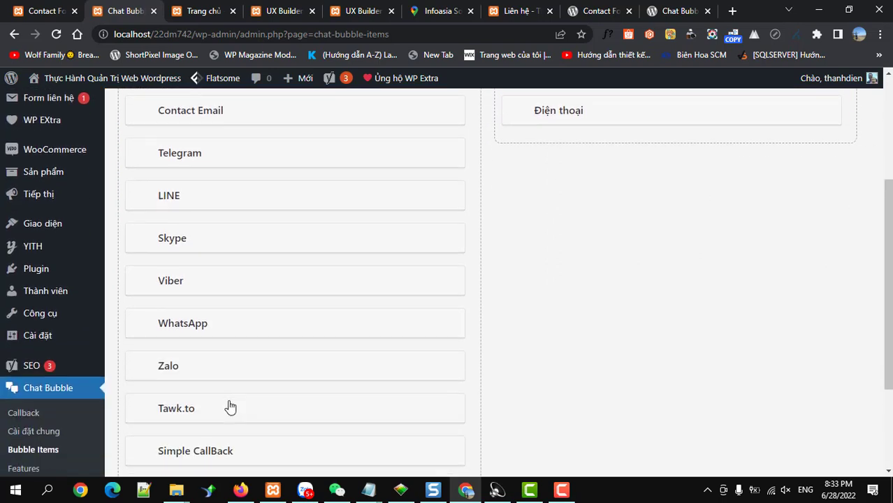
{"action": "left_click_drag", "start_coordinate": [220, 371], "coordinate": [594, 144]}
{"action": "scroll", "coordinate": [332, 333], "scroll_direction": "down", "scroll_amount": 2}
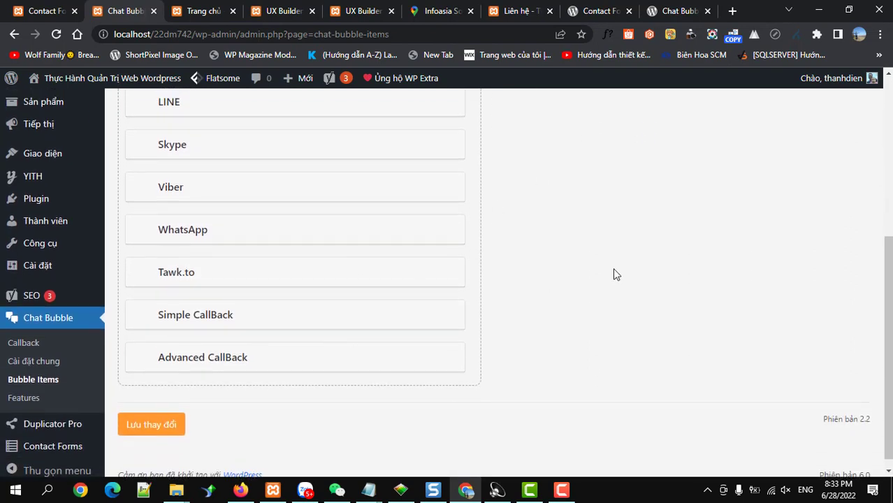
Expand the Facebook Messenger item and load the page's Messenger link, stripped of its query parameters, in a new browser tab.
{"action": "scroll", "coordinate": [674, 272], "scroll_direction": "up", "scroll_amount": 4}
{"action": "left_click", "coordinate": [615, 224]}
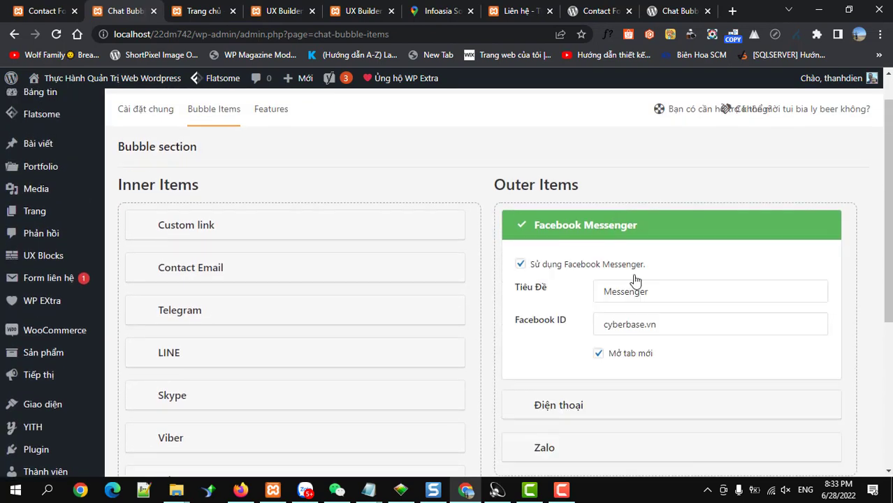
{"action": "left_click", "coordinate": [732, 10]}
{"action": "type", "text": "mes"}
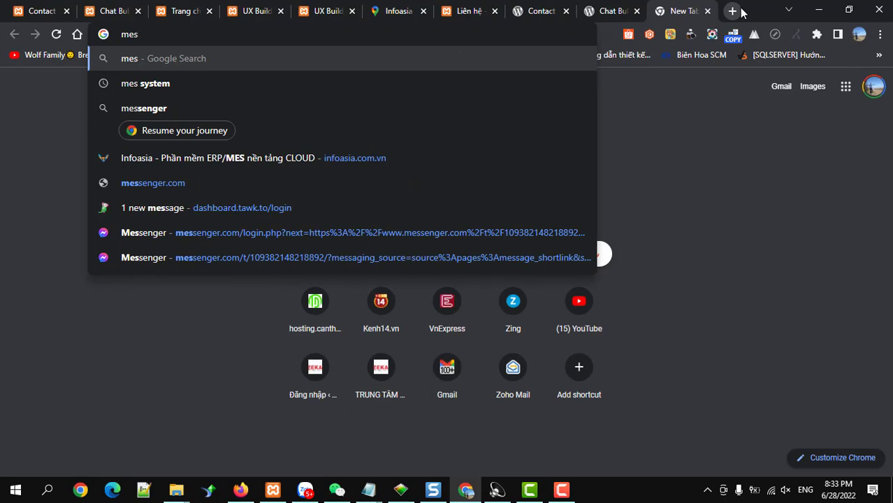
{"action": "key", "text": "Down"}
{"action": "key", "text": "Down"}
{"action": "key", "text": "Down"}
{"action": "key", "text": "Down"}
{"action": "key", "text": "Down"}
{"action": "key", "text": "Down"}
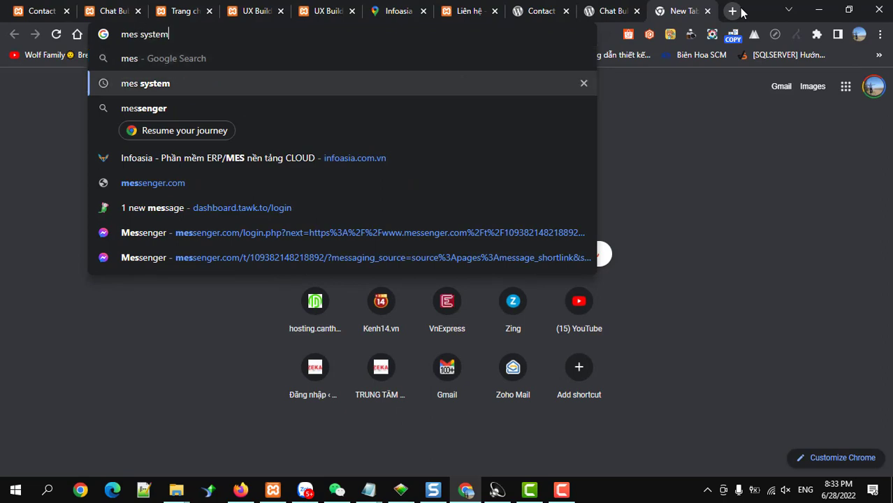
{"action": "key", "text": "Down"}
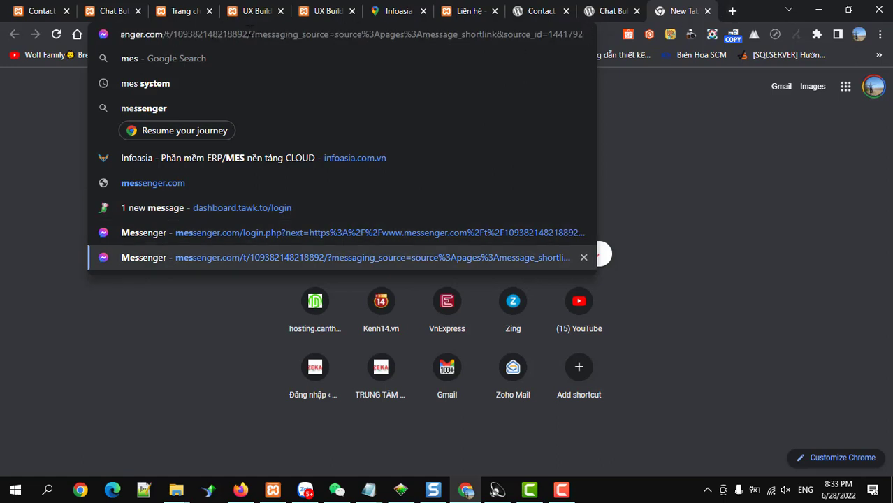
{"action": "left_click_drag", "start_coordinate": [248, 34], "coordinate": [872, 35]}
{"action": "key", "text": "BackSpace"}
{"action": "key", "text": "Return"}
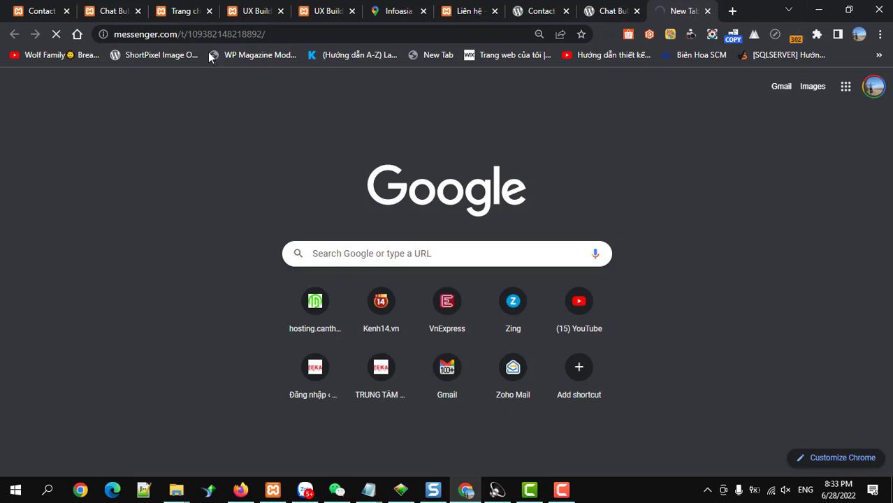
Replace the login redirect address with the short Messenger conversation link.
{"action": "left_click_drag", "start_coordinate": [187, 34], "coordinate": [263, 34]}
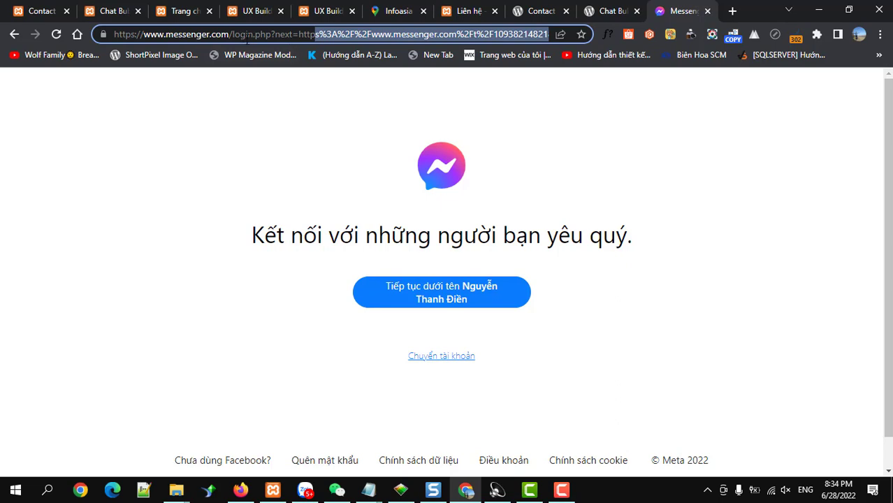
{"action": "left_click", "coordinate": [246, 40]}
{"action": "key", "text": "ctrl+v"}
{"action": "left_click_drag", "start_coordinate": [324, 34], "coordinate": [121, 34]}
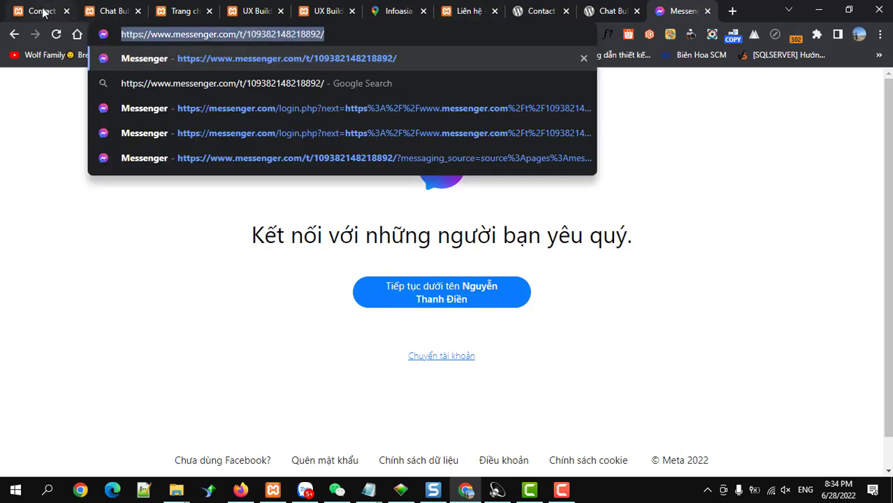
Copy the numeric page ID from the Messenger link and set it as the Facebook ID of the Facebook Messenger item.
{"action": "left_click", "coordinate": [111, 11]}
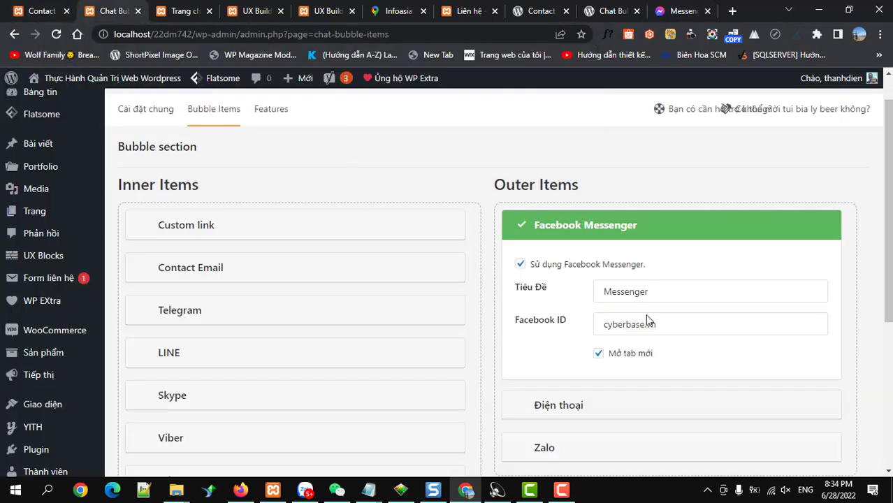
{"action": "left_click_drag", "start_coordinate": [662, 322], "coordinate": [595, 327]}
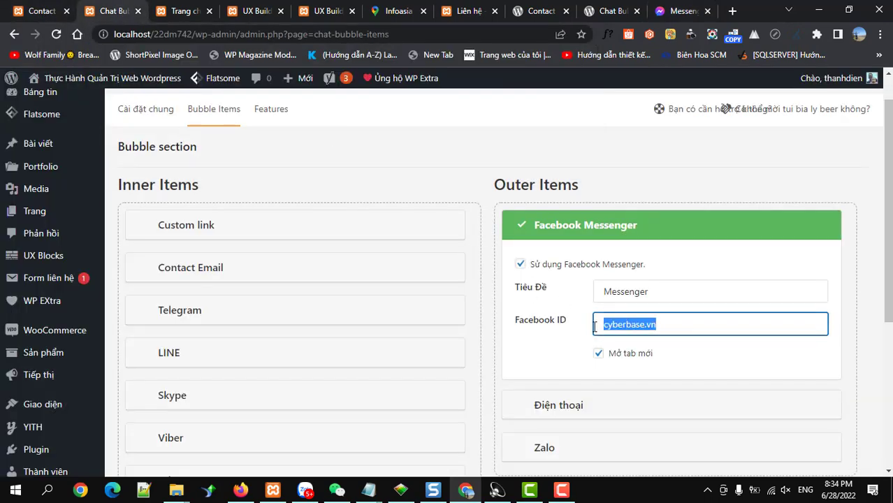
{"action": "left_click", "coordinate": [612, 325]}
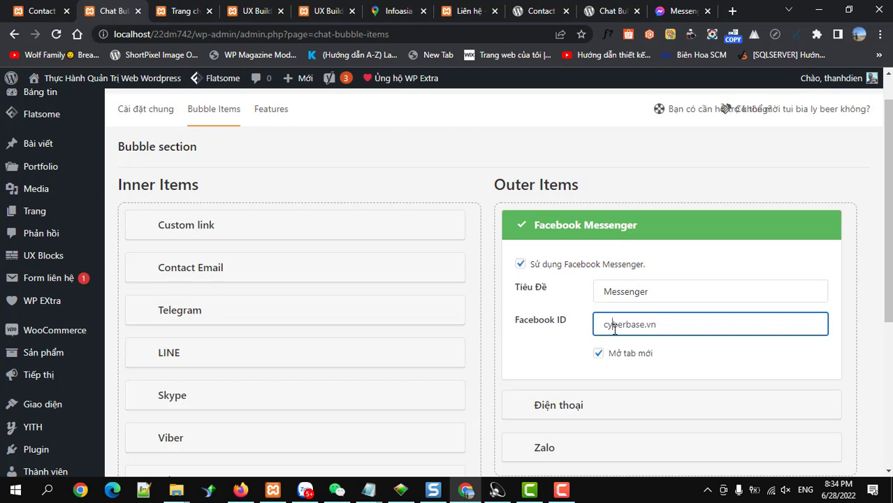
{"action": "left_click", "coordinate": [682, 12]}
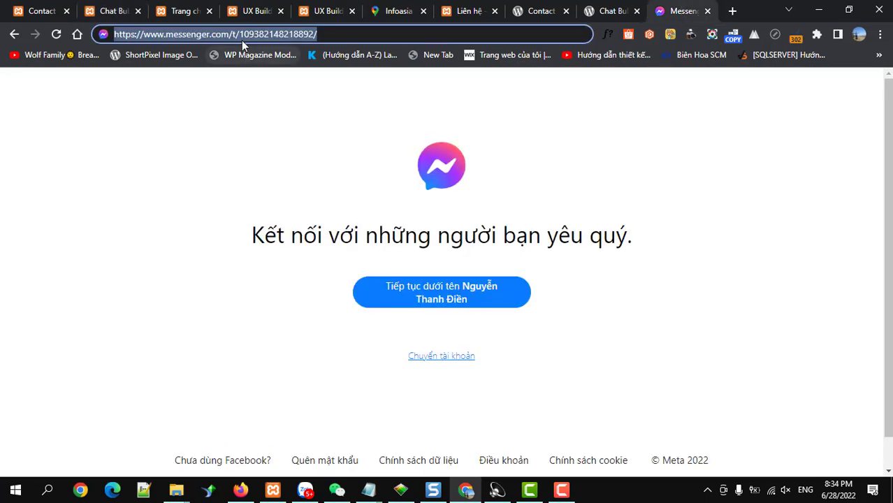
{"action": "left_click_drag", "start_coordinate": [239, 34], "coordinate": [315, 35]}
{"action": "key", "text": "ctrl+c"}
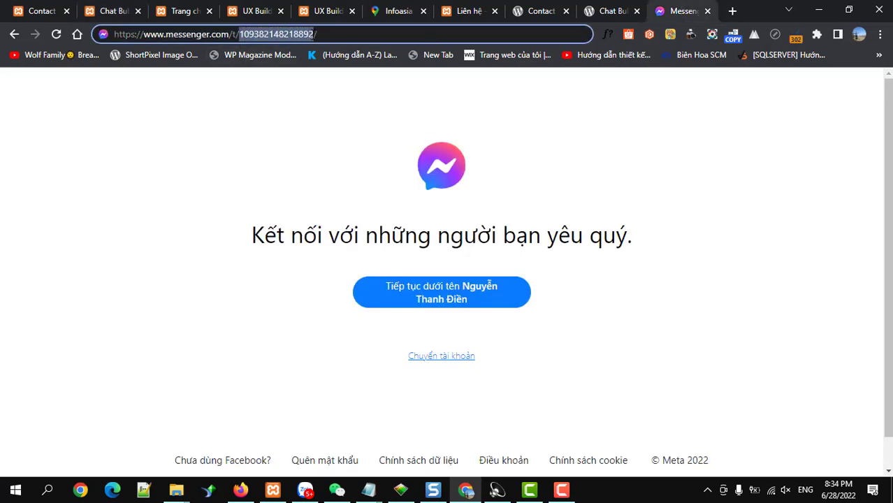
{"action": "left_click", "coordinate": [44, 13]}
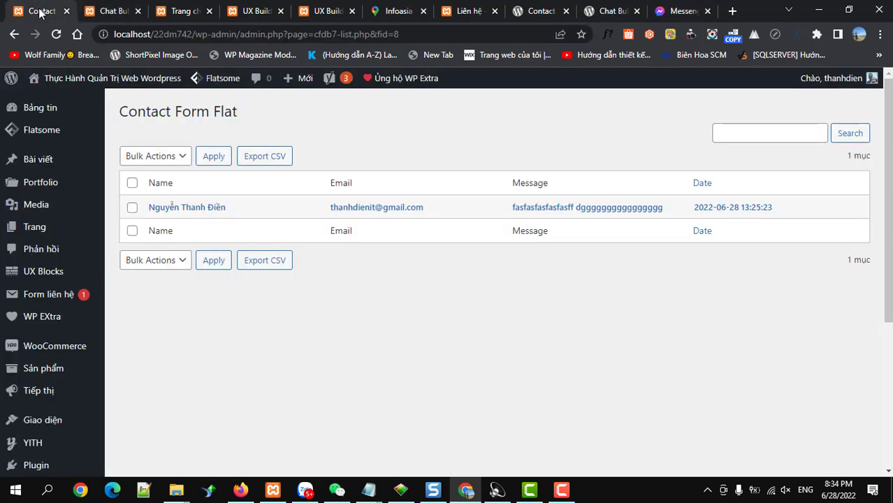
{"action": "left_click", "coordinate": [106, 11]}
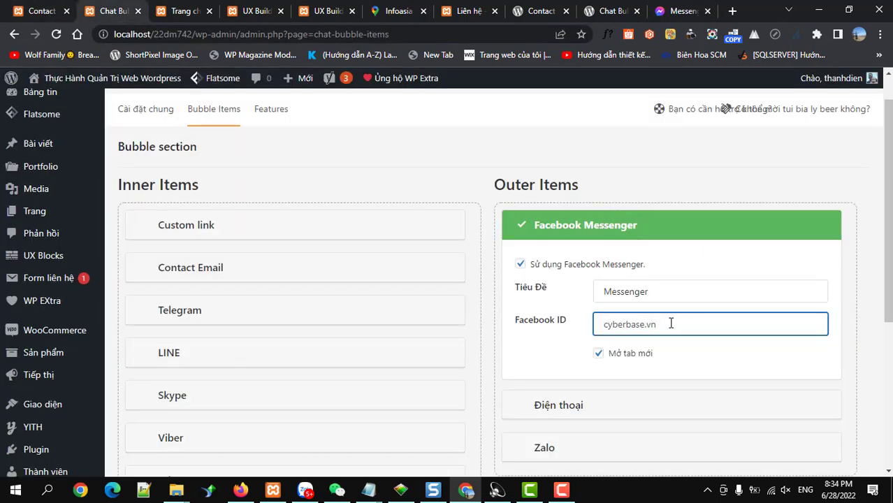
{"action": "left_click_drag", "start_coordinate": [670, 322], "coordinate": [579, 337]}
{"action": "key", "text": "ctrl+v"}
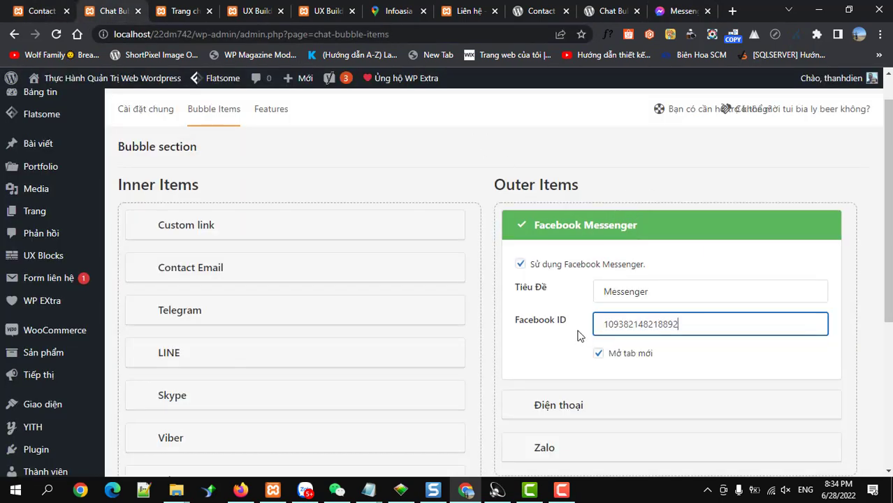
Expand the Điện thoại item and fill its title and contact number with the saved phone number.
{"action": "scroll", "coordinate": [576, 337], "scroll_direction": "down", "scroll_amount": 1}
{"action": "left_click", "coordinate": [573, 338]}
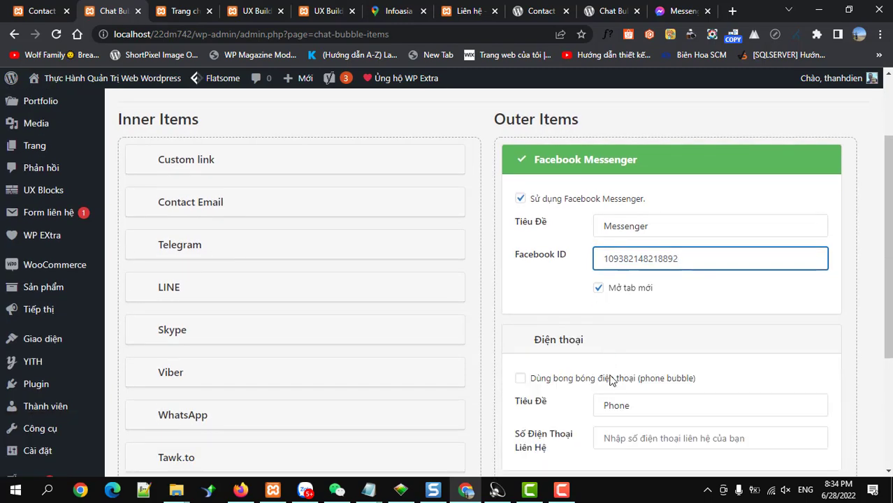
{"action": "left_click", "coordinate": [628, 404]}
{"action": "scroll", "coordinate": [625, 382], "scroll_direction": "down", "scroll_amount": 2}
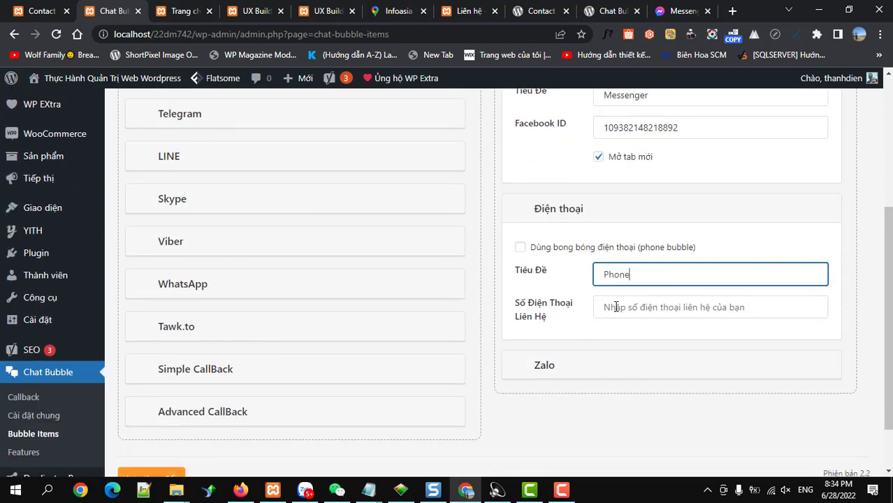
{"action": "left_click", "coordinate": [615, 306]}
{"action": "key", "text": "Down"}
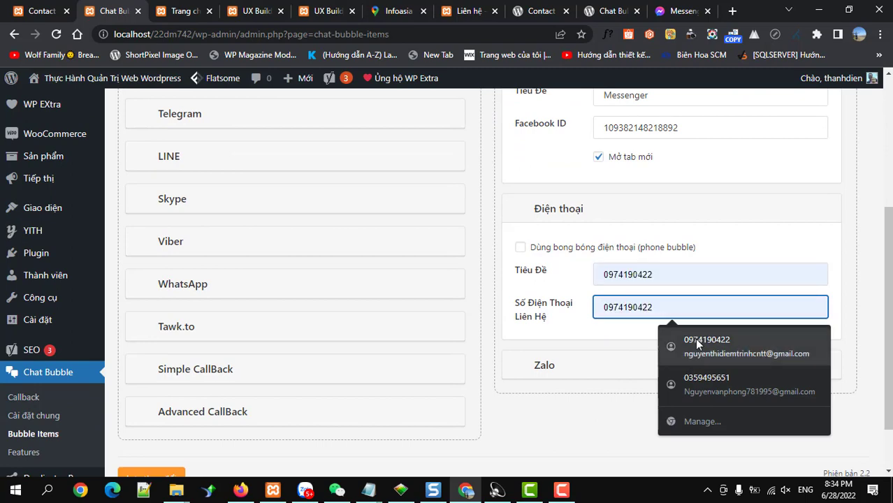
{"action": "key", "text": "Return"}
{"action": "left_click_drag", "start_coordinate": [657, 274], "coordinate": [593, 274]}
{"action": "double_click", "coordinate": [592, 274]}
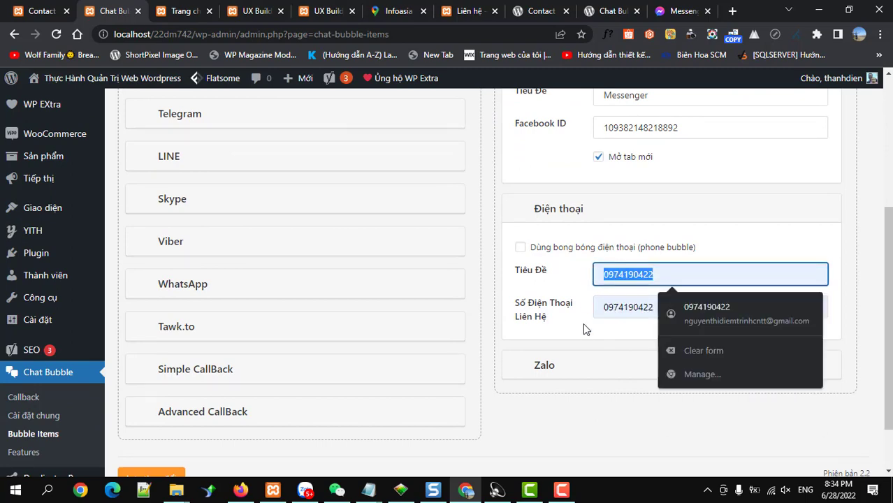
{"action": "left_click", "coordinate": [584, 337]}
Expand the Zalo item and set its Zalo number to the contact phone number copied from the Điện thoại item.
{"action": "left_click", "coordinate": [559, 365]}
{"action": "scroll", "coordinate": [622, 423], "scroll_direction": "down", "scroll_amount": 2}
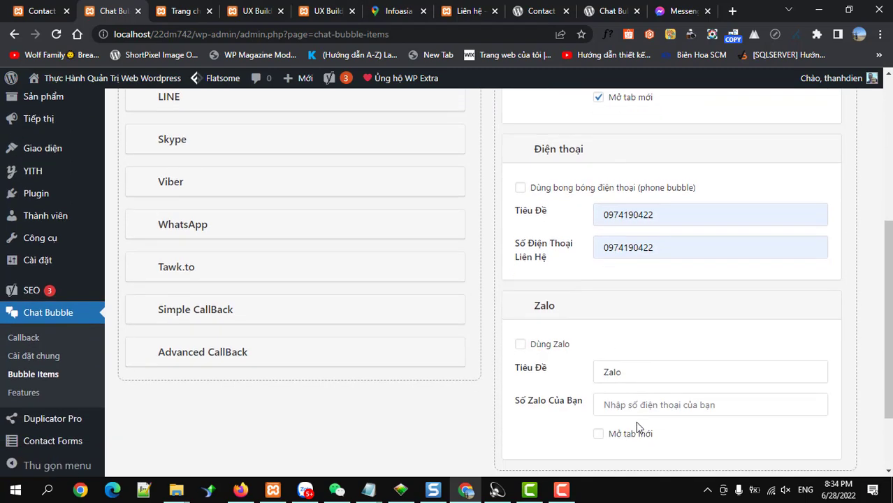
{"action": "left_click", "coordinate": [620, 332]}
{"action": "key", "text": "ctrl+v"}
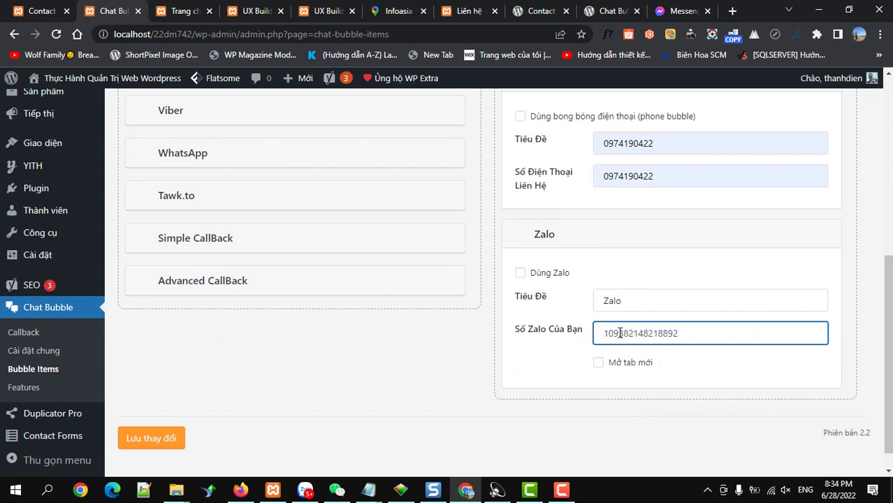
{"action": "key", "text": "ctrl+z"}
{"action": "left_click_drag", "start_coordinate": [668, 181], "coordinate": [601, 180]}
{"action": "key", "text": "ctrl+c"}
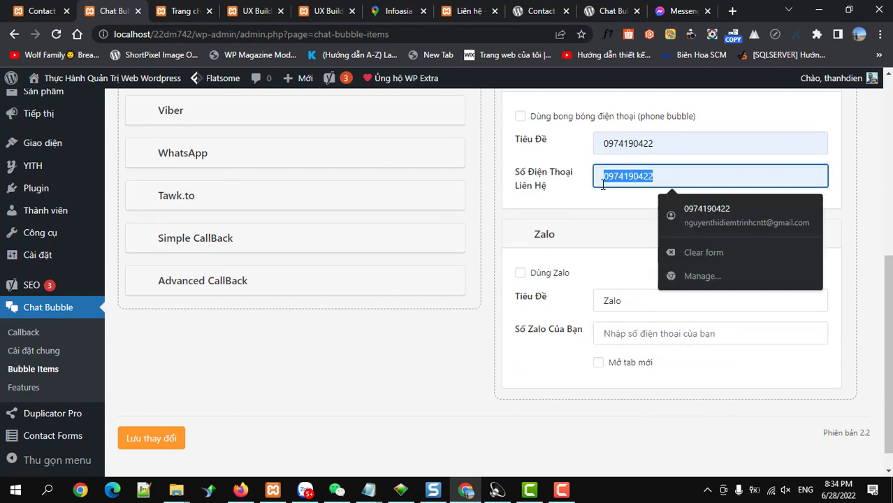
{"action": "left_click", "coordinate": [627, 333]}
{"action": "key", "text": "ctrl+v"}
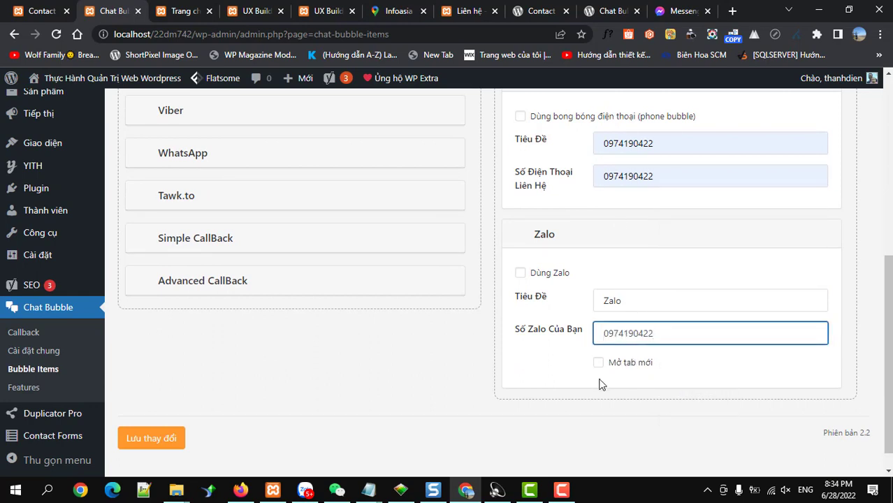
Enable the Zalo bubble and the phone bubble in the Outer Items.
{"action": "scroll", "coordinate": [600, 381], "scroll_direction": "up", "scroll_amount": 1}
{"action": "left_click", "coordinate": [521, 338]}
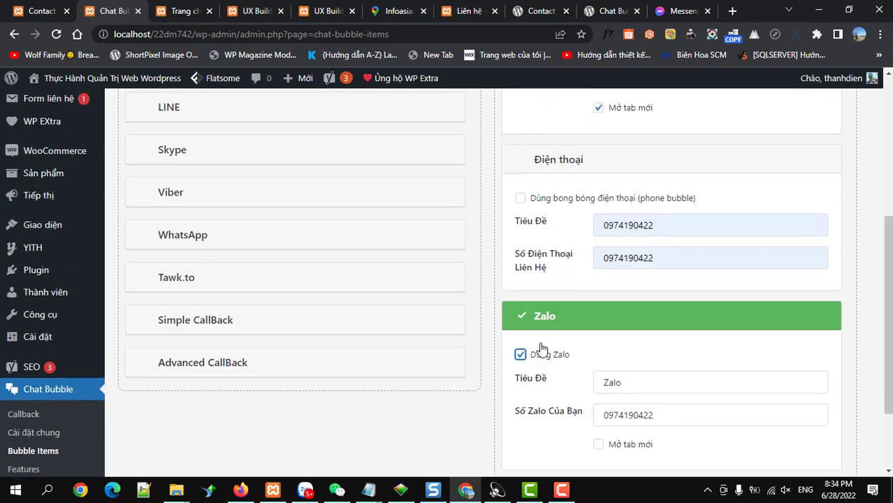
{"action": "scroll", "coordinate": [531, 300], "scroll_direction": "up", "scroll_amount": 2}
{"action": "left_click", "coordinate": [521, 314]}
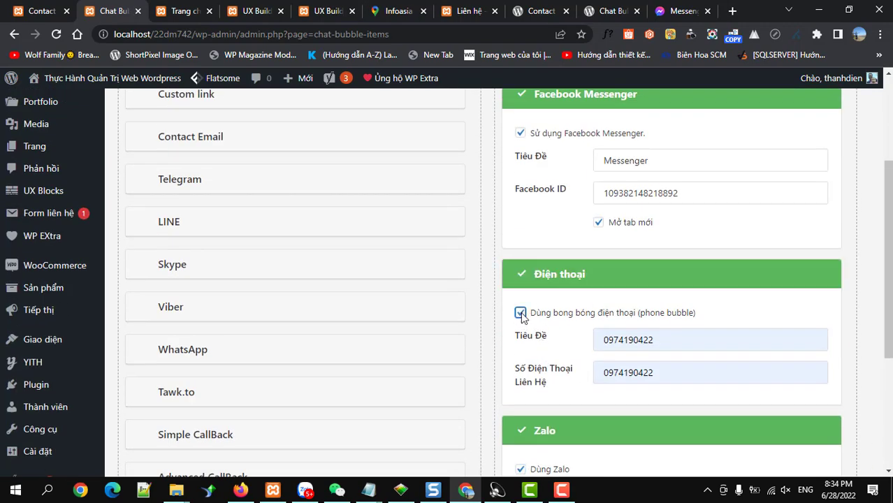
Save the bubble item changes and open the general settings (Cài đặt chung) of Chat Bubble.
{"action": "scroll", "coordinate": [522, 307], "scroll_direction": "up", "scroll_amount": 1}
{"action": "scroll", "coordinate": [514, 349], "scroll_direction": "down", "scroll_amount": 3}
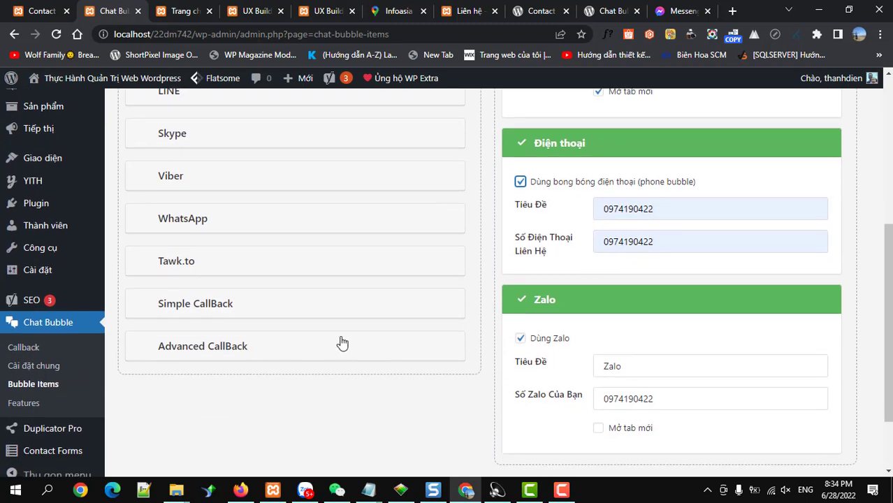
{"action": "scroll", "coordinate": [324, 344], "scroll_direction": "up", "scroll_amount": 5}
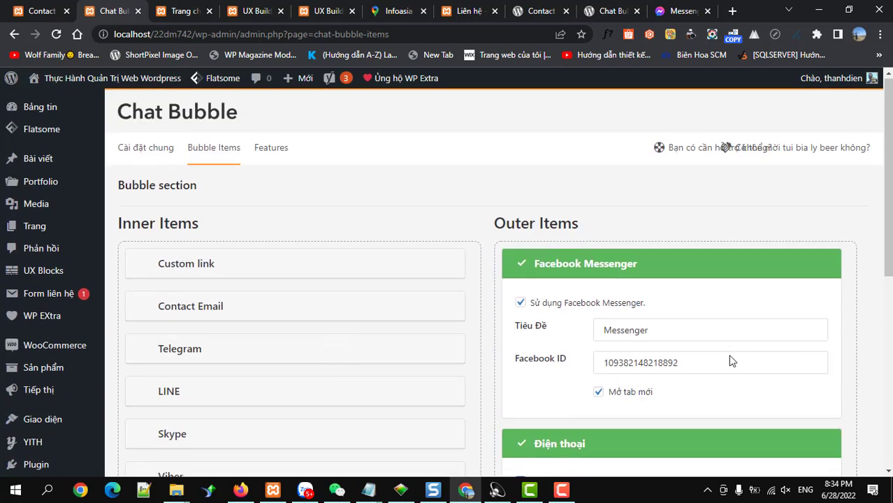
{"action": "scroll", "coordinate": [728, 358], "scroll_direction": "down", "scroll_amount": 5}
{"action": "left_click", "coordinate": [155, 414]}
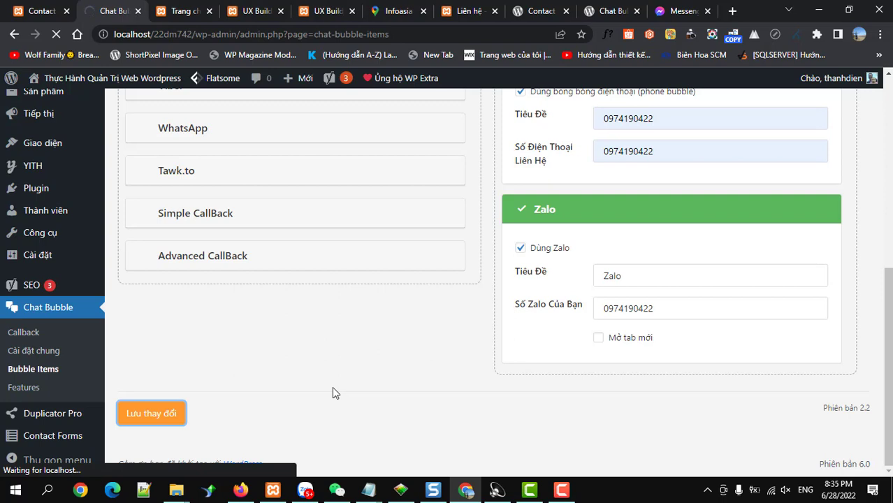
{"action": "scroll", "coordinate": [332, 386], "scroll_direction": "up", "scroll_amount": 3}
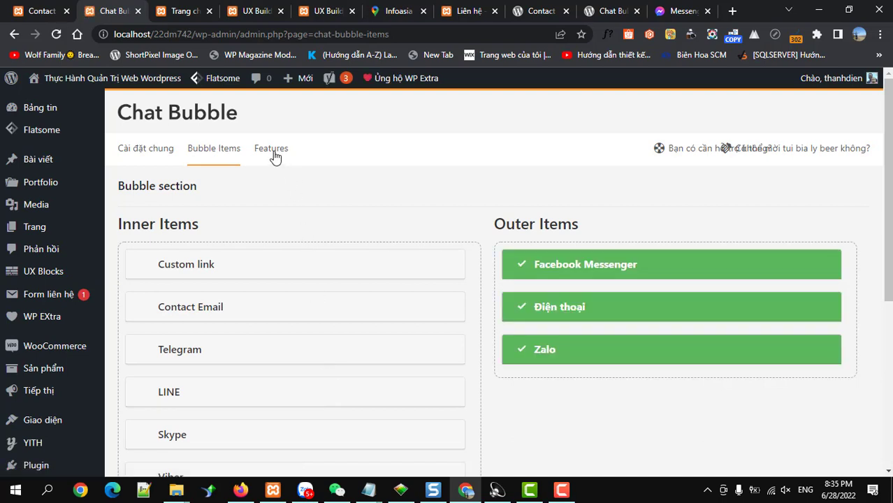
{"action": "left_click", "coordinate": [141, 154]}
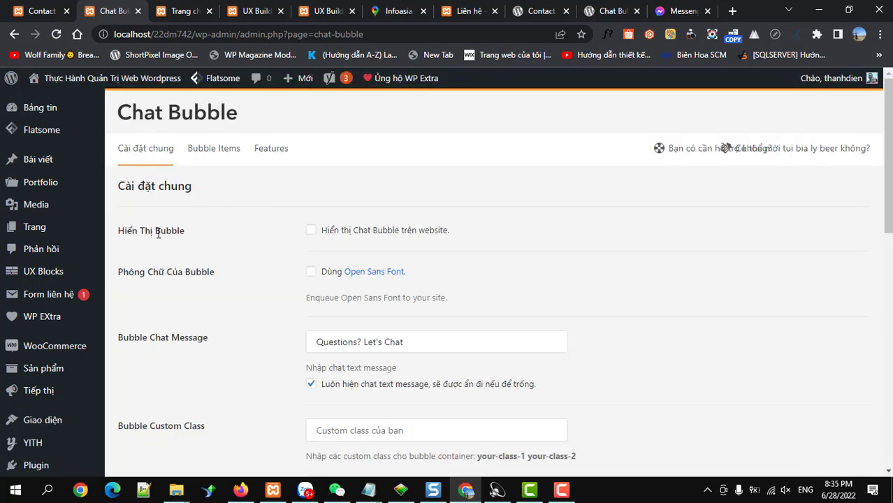
Enable the display of Chat Bubble on the website under Hiển Thị Bubble.
{"action": "left_click", "coordinate": [316, 238]}
{"action": "scroll", "coordinate": [480, 272], "scroll_direction": "down", "scroll_amount": 1}
{"action": "scroll", "coordinate": [479, 283], "scroll_direction": "down", "scroll_amount": 2}
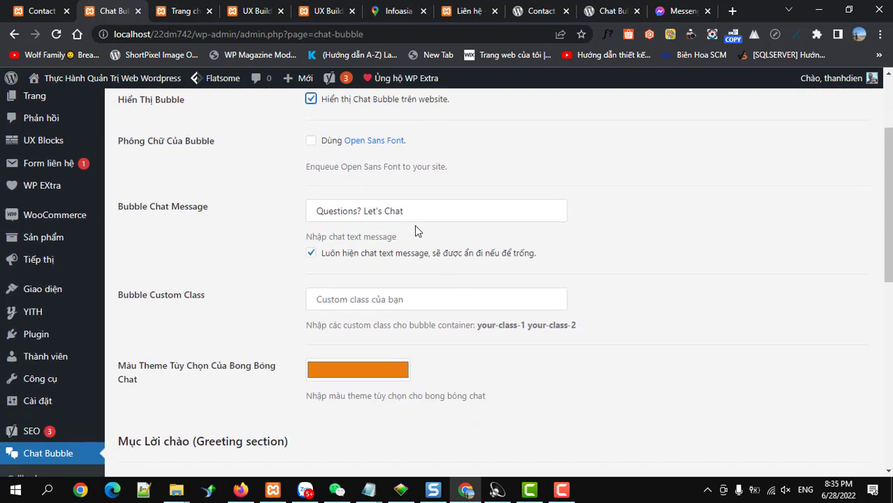
Set the Bubble Chat Message to "Bạn cần tư vấn gì ? Vui lòng liên hệ với chúng tôi".
{"action": "left_click_drag", "start_coordinate": [415, 215], "coordinate": [312, 211]}
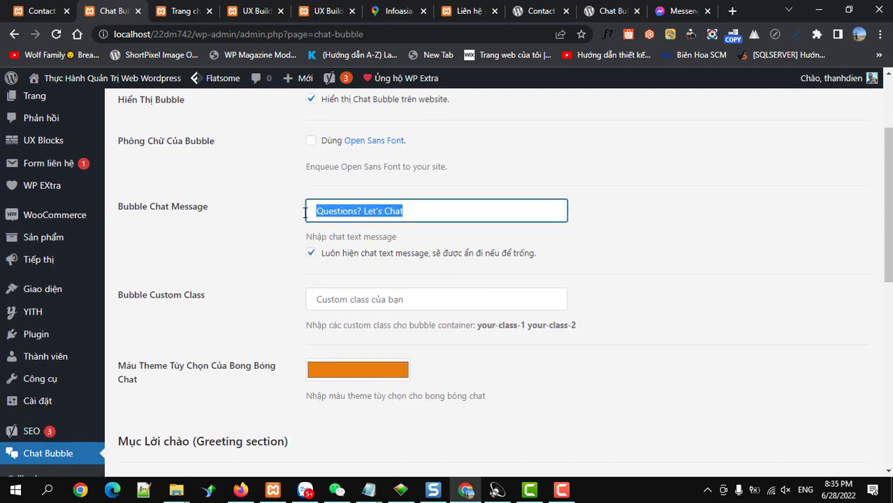
{"action": "left_click", "coordinate": [357, 213]}
{"action": "left_click_drag", "start_coordinate": [358, 213], "coordinate": [313, 211]}
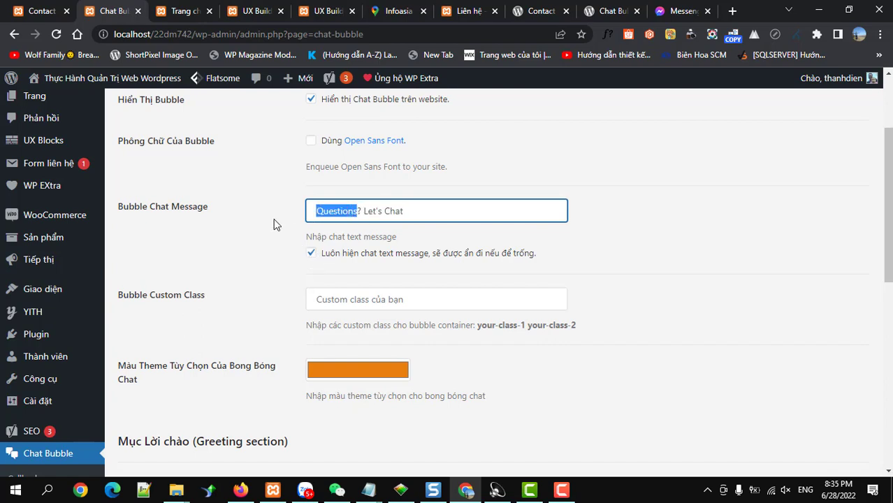
{"action": "type", "text": "Ban"}
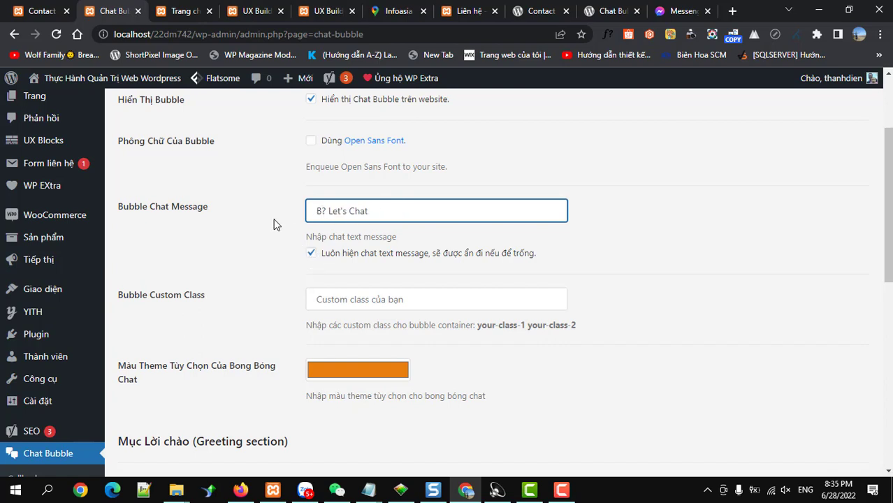
{"action": "type", "text": " cần tư vấn gì"}
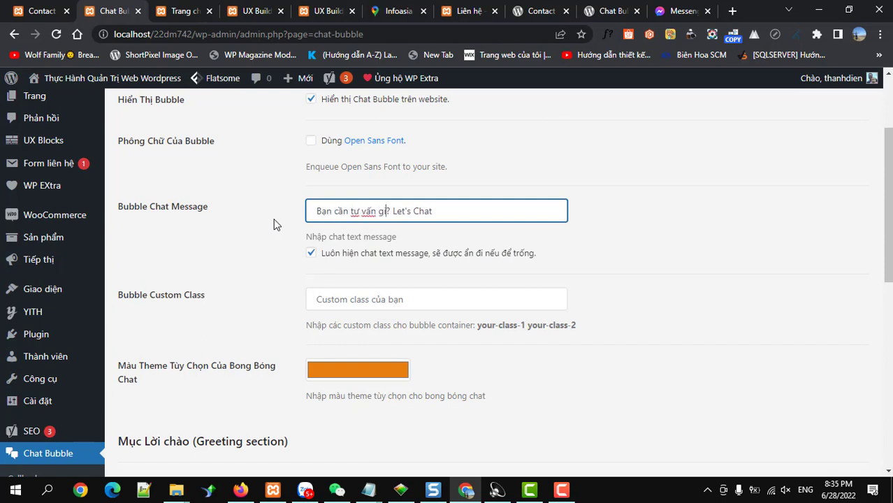
{"action": "left_click", "coordinate": [396, 211]}
{"action": "key", "text": "shift+End"}
{"action": "key", "text": "BackSpace"}
{"action": "type", "text": "Vui lòng liên he voi"}
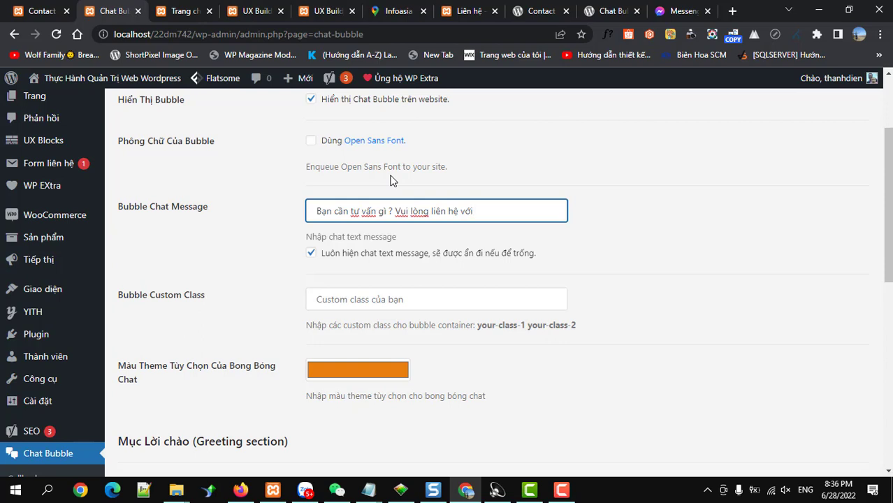
{"action": "type", "text": " chúng tôi"}
{"action": "left_click", "coordinate": [476, 212]}
Enter "Nhân viên chăm sóc" as the Bubble Custom Class.
{"action": "scroll", "coordinate": [408, 323], "scroll_direction": "down", "scroll_amount": 1}
{"action": "left_click", "coordinate": [344, 234]}
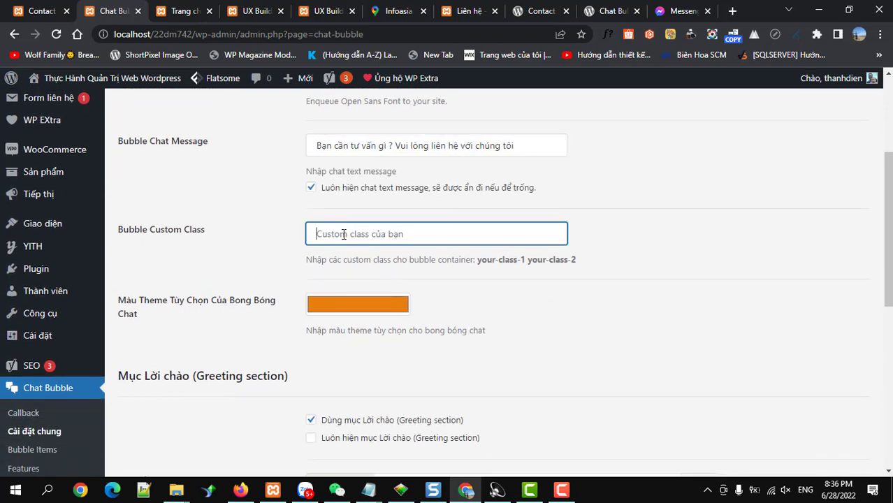
{"action": "type", "text": "NHa"}
{"action": "key", "text": "BackSpace"}
{"action": "key", "text": "BackSpace"}
{"action": "type", "text": "Nhan"}
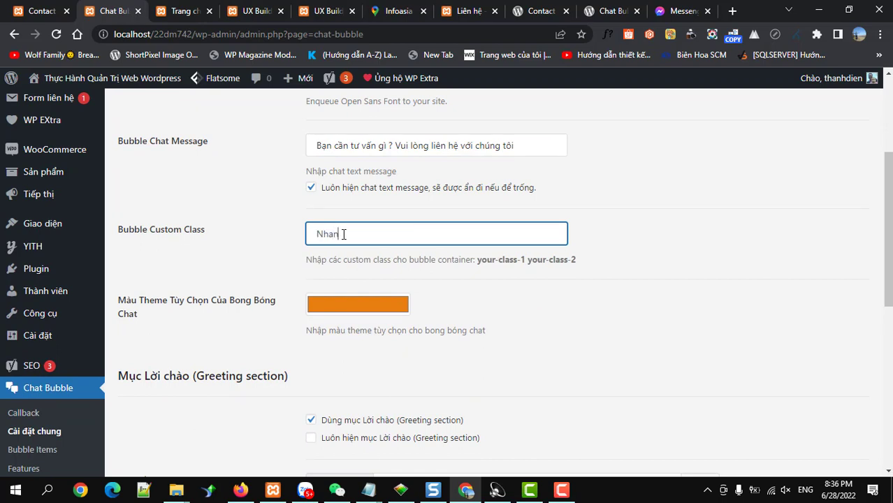
{"action": "type", "text": "a vieen chaam socs 1"}
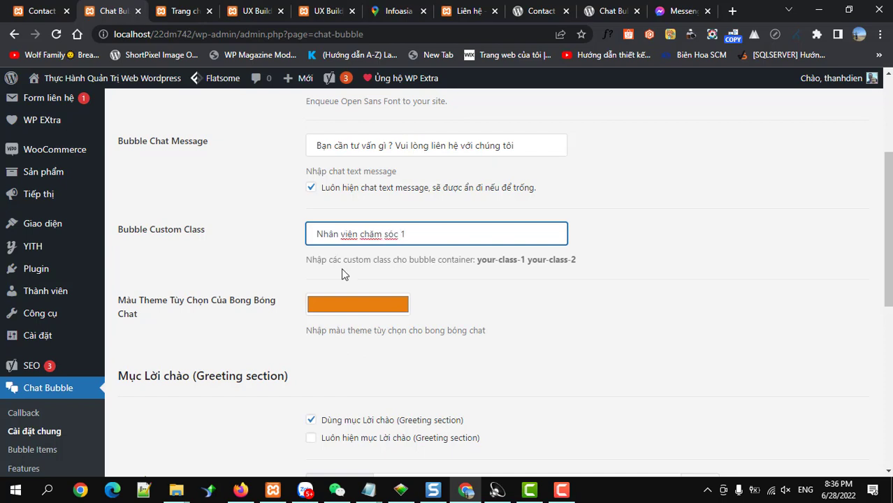
{"action": "key", "text": "BackSpace"}
{"action": "key", "text": "BackSpace"}
Choose the photo of the man in sunglasses from the media library as the greeting section's Ảnh đại diện.
{"action": "scroll", "coordinate": [345, 319], "scroll_direction": "down", "scroll_amount": 2}
{"action": "scroll", "coordinate": [378, 336], "scroll_direction": "down", "scroll_amount": 3}
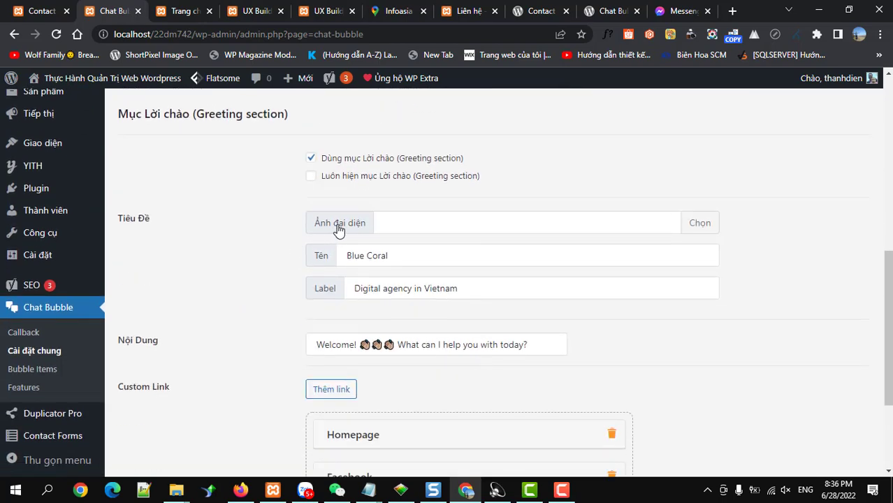
{"action": "left_click", "coordinate": [699, 223]}
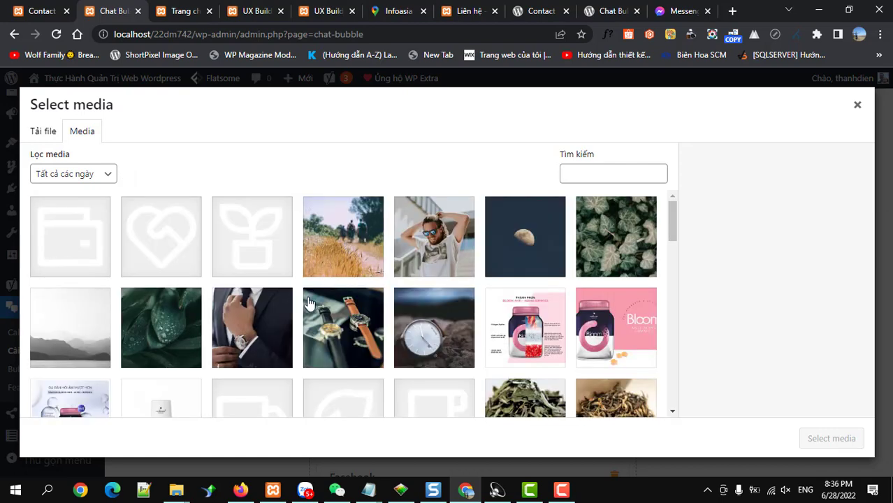
{"action": "left_click", "coordinate": [416, 252]}
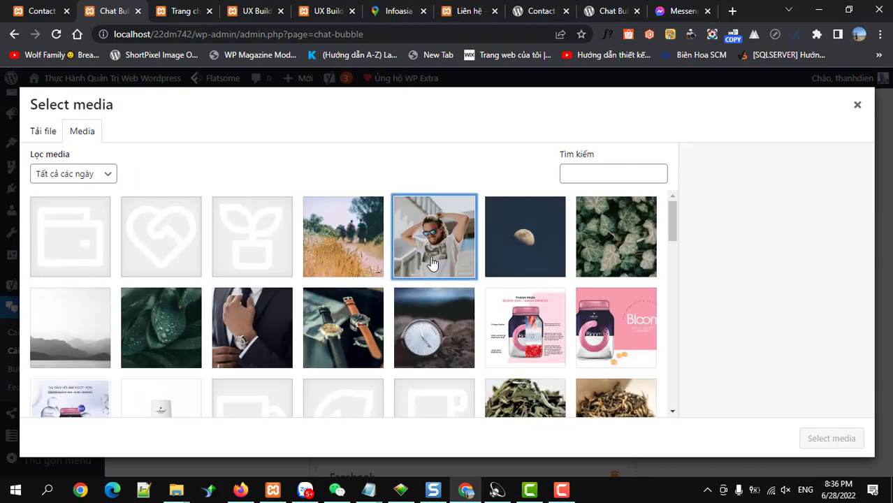
{"action": "left_click", "coordinate": [831, 438]}
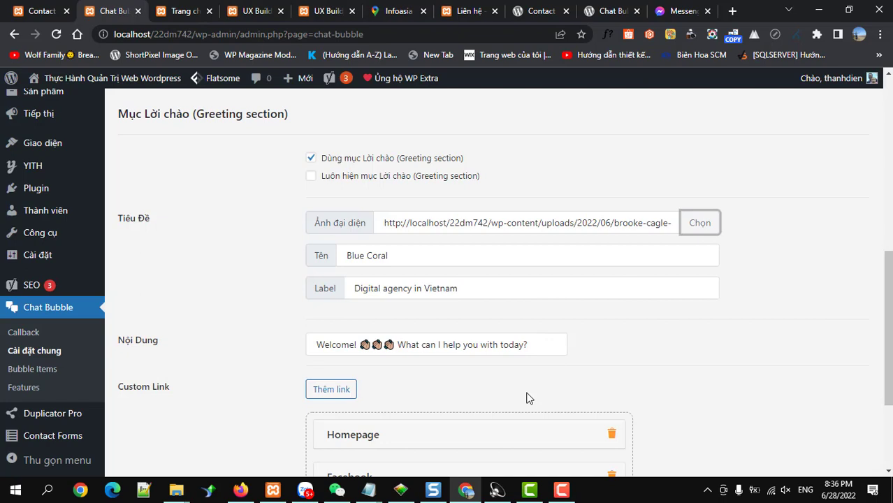
Clear the Bubble Custom Class text.
{"action": "left_click_drag", "start_coordinate": [413, 255], "coordinate": [325, 269]}
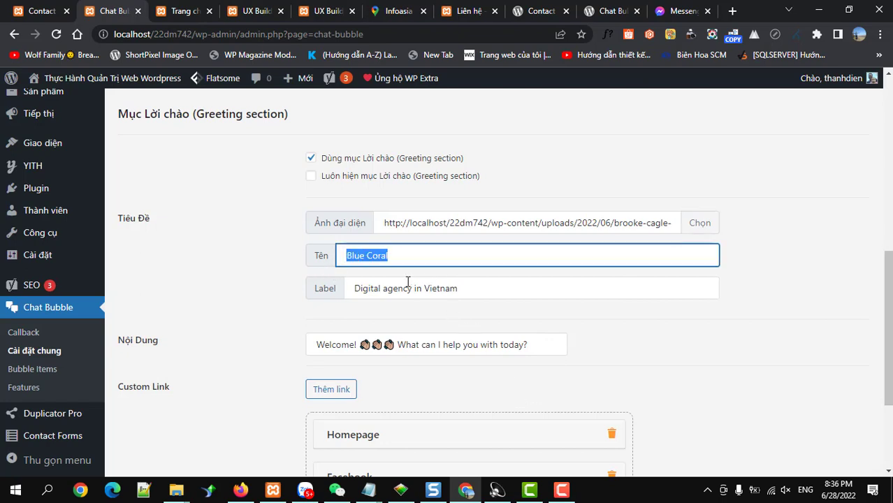
{"action": "scroll", "coordinate": [412, 281], "scroll_direction": "up", "scroll_amount": 1}
{"action": "scroll", "coordinate": [411, 281], "scroll_direction": "up", "scroll_amount": 2}
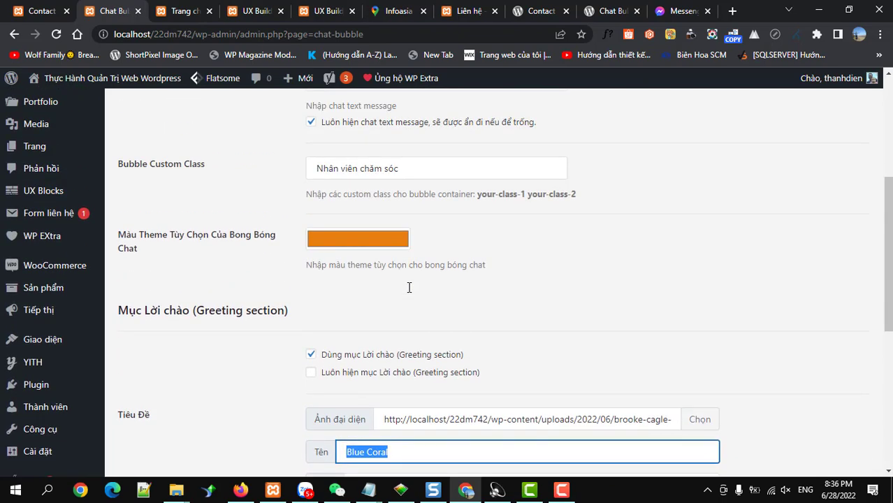
{"action": "left_click_drag", "start_coordinate": [403, 169], "coordinate": [309, 173]}
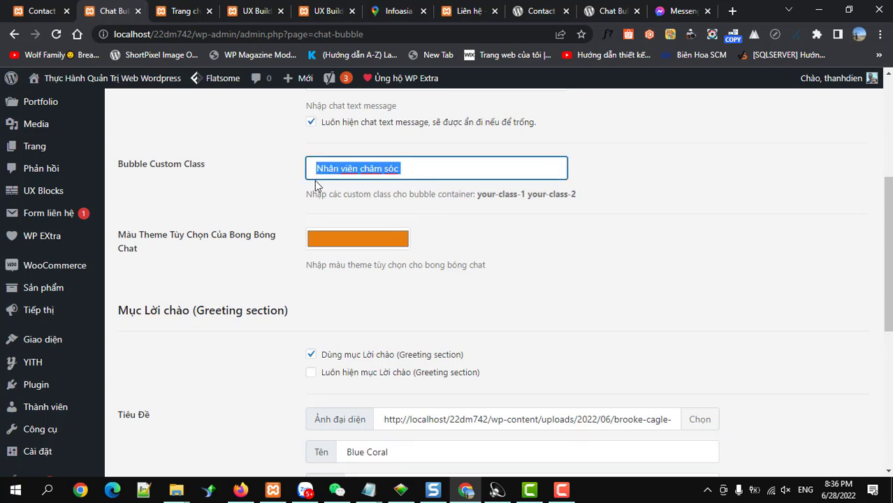
{"action": "key", "text": "BackSpace"}
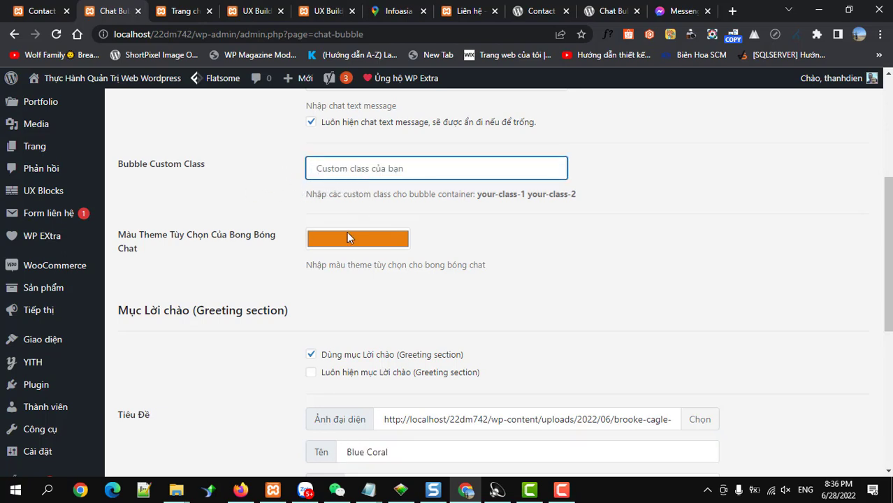
Set the greeting section's Tên to "Trưởng Phòng Kỹ Thuật".
{"action": "scroll", "coordinate": [379, 254], "scroll_direction": "down", "scroll_amount": 3}
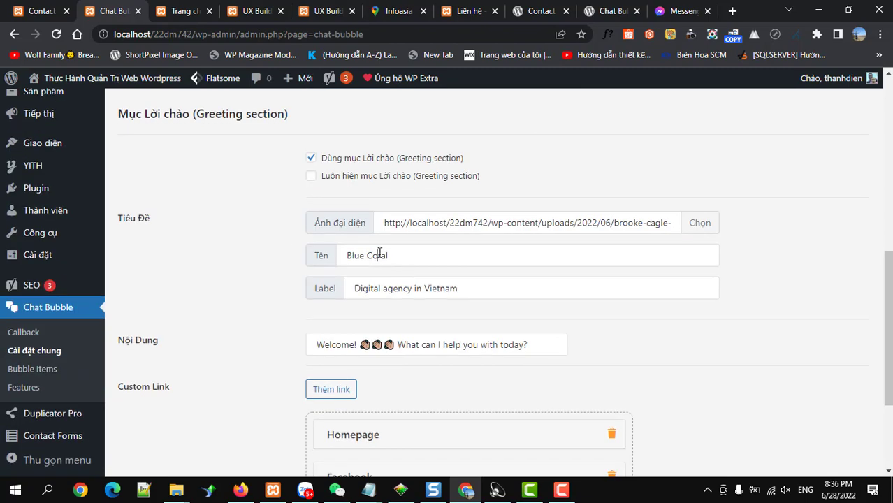
{"action": "left_click_drag", "start_coordinate": [388, 255], "coordinate": [301, 262]}
{"action": "type", "text": "NHan"}
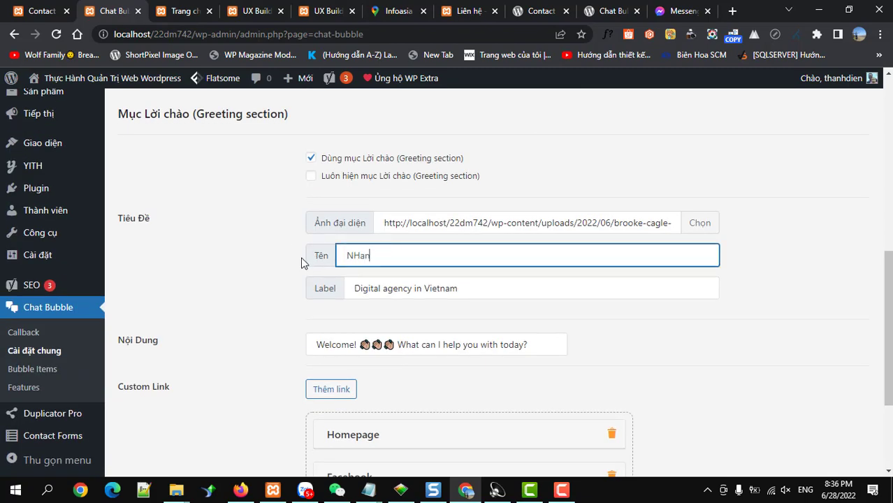
{"action": "key", "text": "BackSpace"}
{"action": "key", "text": "BackSpace"}
{"action": "key", "text": "BackSpace"}
{"action": "key", "text": "BackSpace"}
{"action": "type", "text": "T"}
{"action": "key", "text": "BackSpace"}
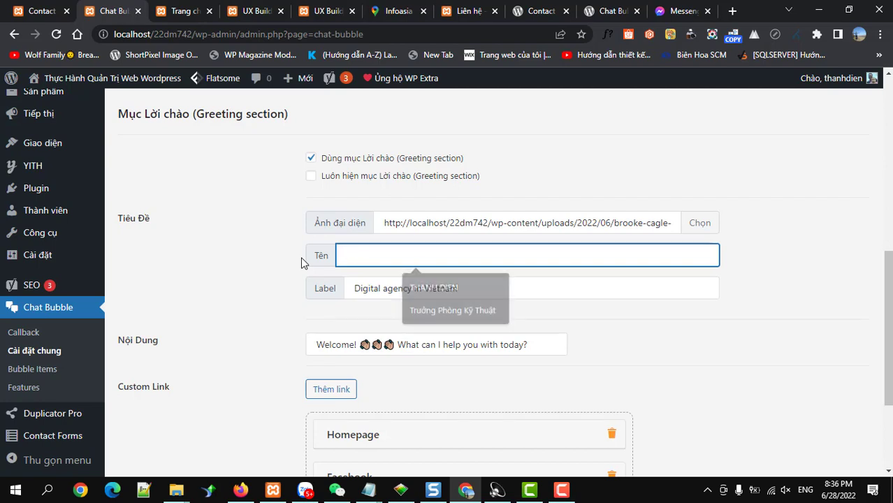
{"action": "type", "text": "Trưởng Phòng Kỹ Thuật"}
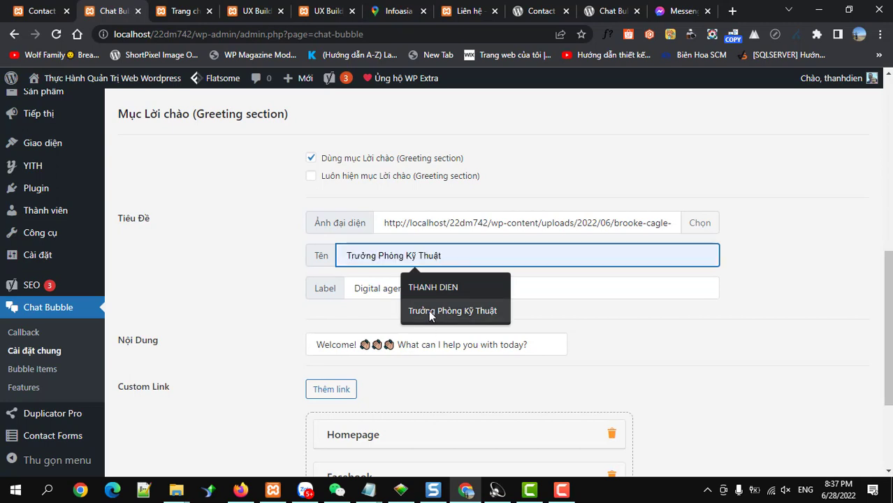
{"action": "left_click", "coordinate": [433, 314]}
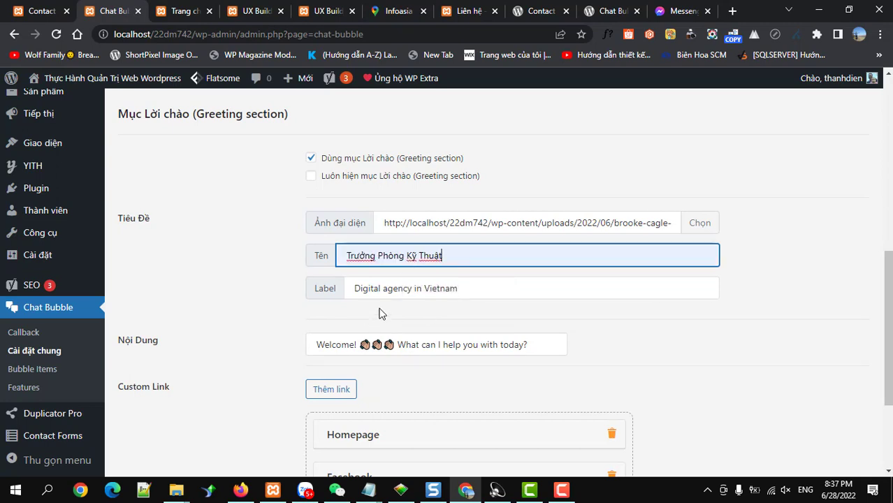
Replace "Welcome" in the greeting's Nội Dung with "Bạn cần tư vấn gì" from the Bubble Chat Message.
{"action": "left_click", "coordinate": [338, 296]}
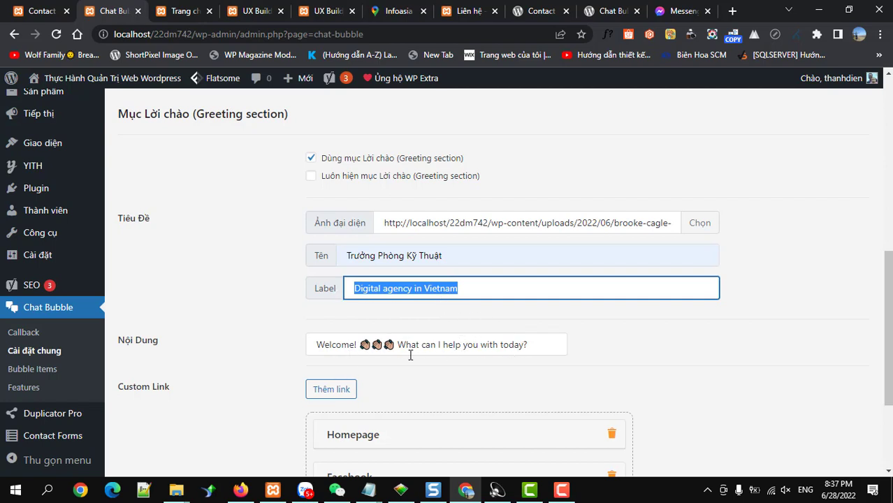
{"action": "left_click", "coordinate": [355, 345]}
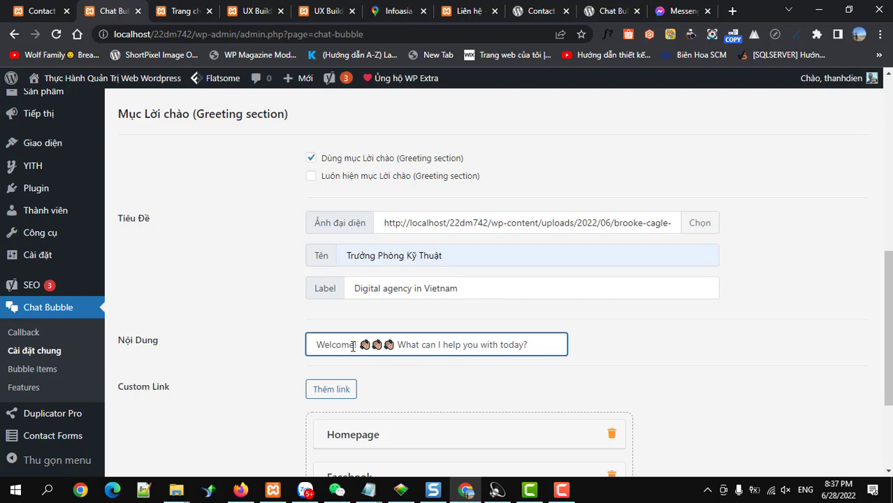
{"action": "scroll", "coordinate": [353, 347], "scroll_direction": "up", "scroll_amount": 7}
{"action": "scroll", "coordinate": [353, 349], "scroll_direction": "down", "scroll_amount": 1}
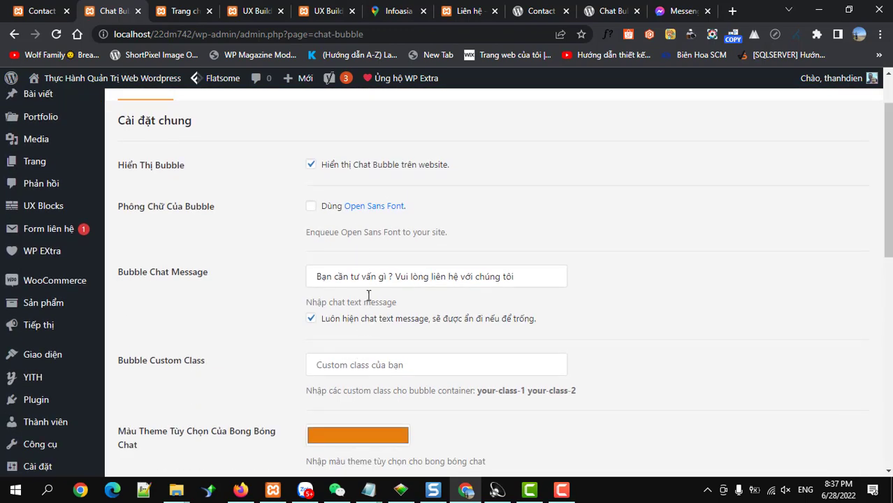
{"action": "left_click_drag", "start_coordinate": [388, 277], "coordinate": [309, 281]}
{"action": "scroll", "coordinate": [384, 336], "scroll_direction": "down", "scroll_amount": 6}
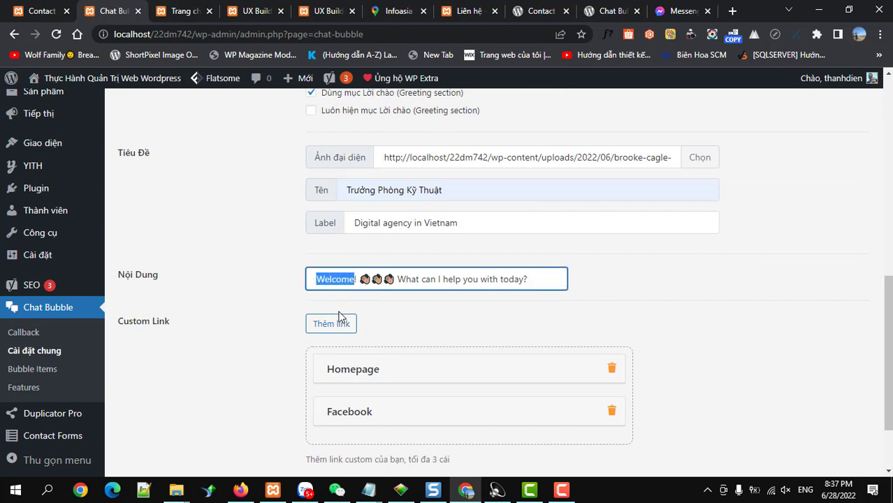
{"action": "type", "text": "Bạn cần tư vấn gì"}
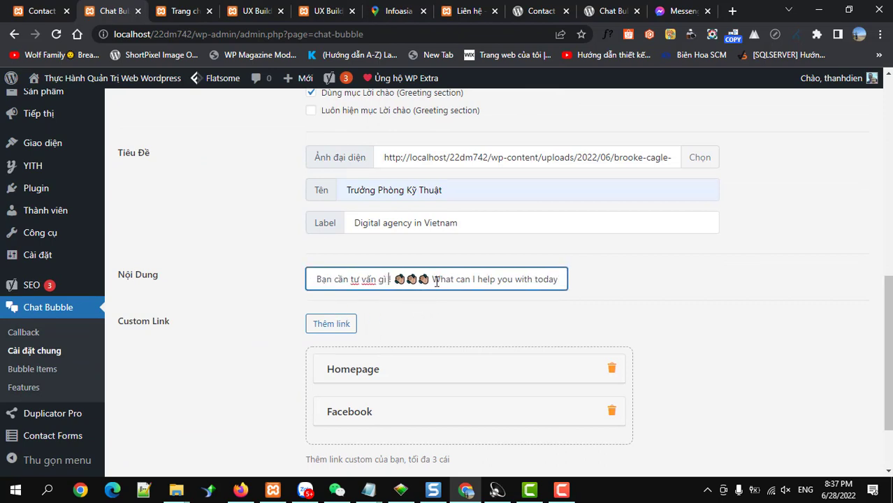
Remove the English question from the greeting's Nội Dung and change the opening text before the emojis to "Chào bạn".
{"action": "left_click_drag", "start_coordinate": [431, 279], "coordinate": [566, 295]}
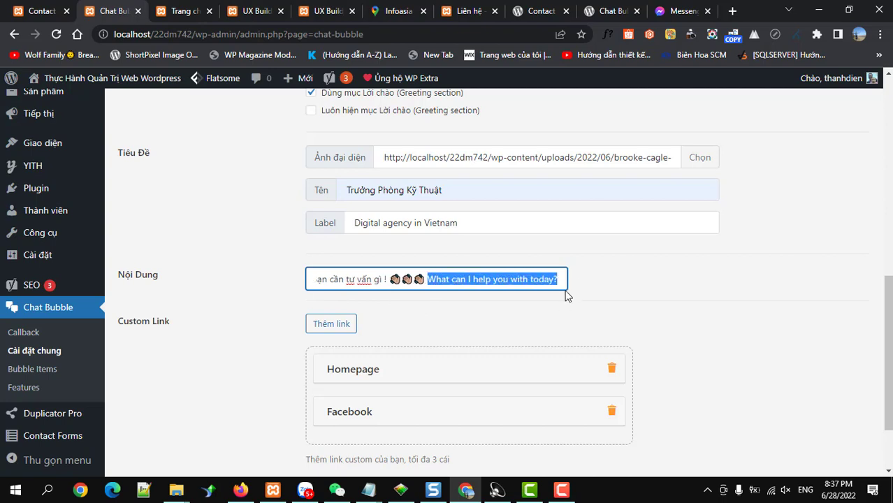
{"action": "type", "text": "V"}
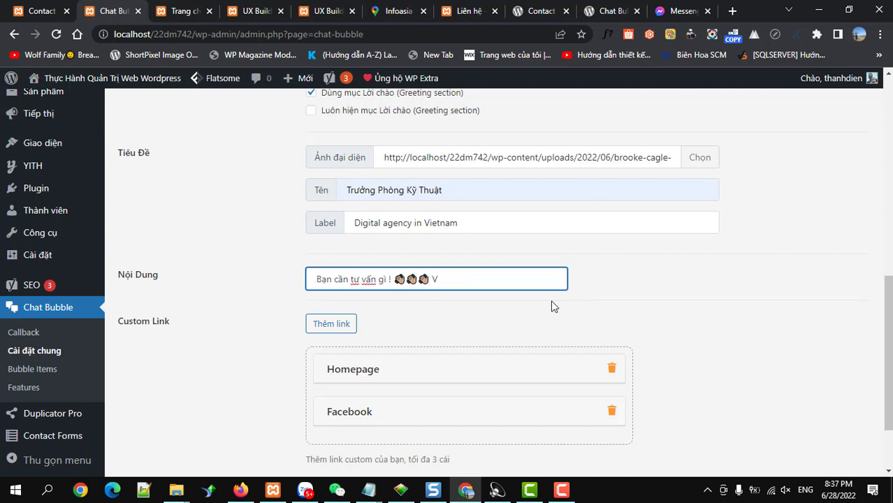
{"action": "left_click_drag", "start_coordinate": [389, 279], "coordinate": [297, 277]}
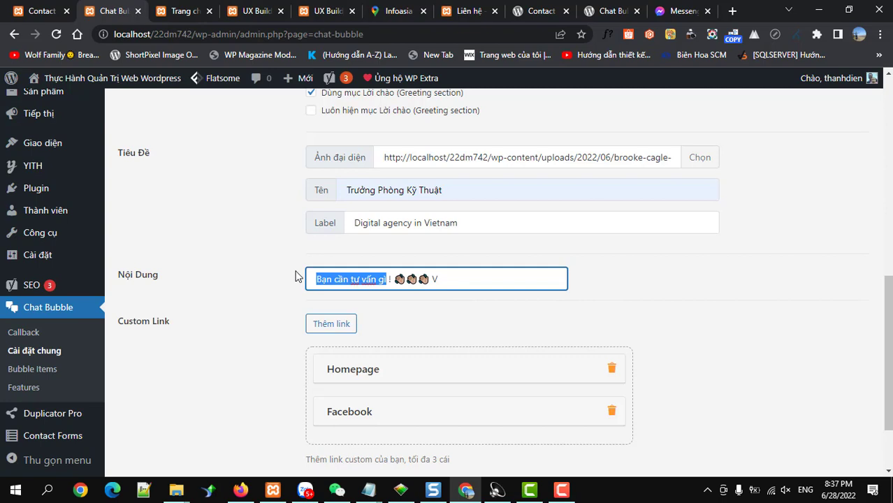
{"action": "type", "text": "c"}
{"action": "key", "text": "BackSpace"}
{"action": "type", "text": "Chào bAN"}
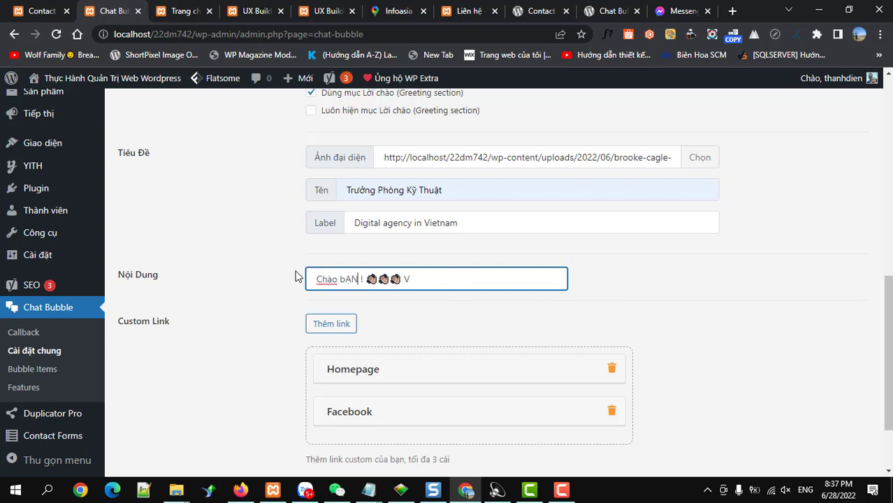
{"action": "key", "text": "BackSpace"}
{"action": "type", "text": "an"}
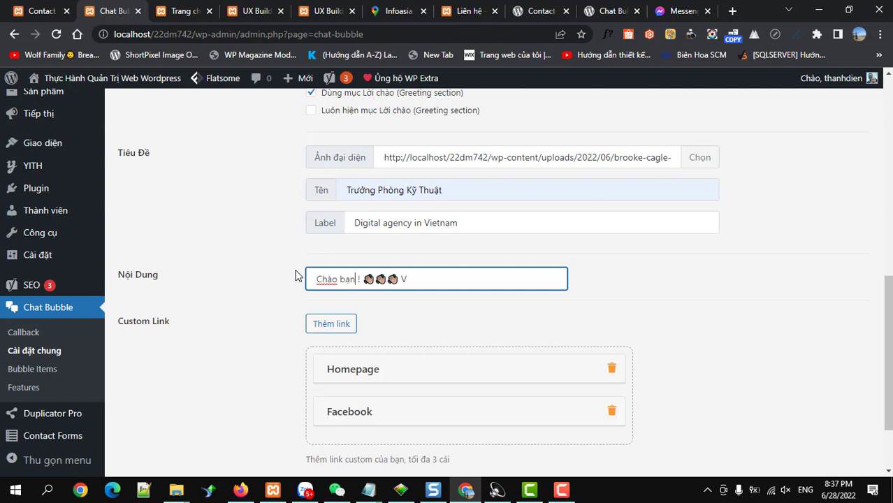
Replace the trailing "V" in the greeting's Nội Dung with "Bạn cần tư vấn gì ? Vui lòng liên hệ với chúng tôi".
{"action": "double_click", "coordinate": [404, 280]}
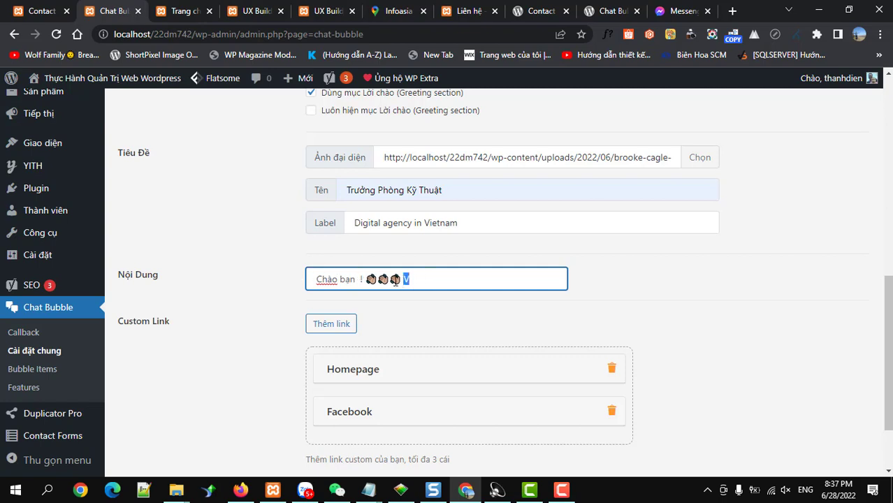
{"action": "type", "text": "BAN"}
{"action": "type", "text": " căn tư va"}
{"action": "type", "text": "n gì"}
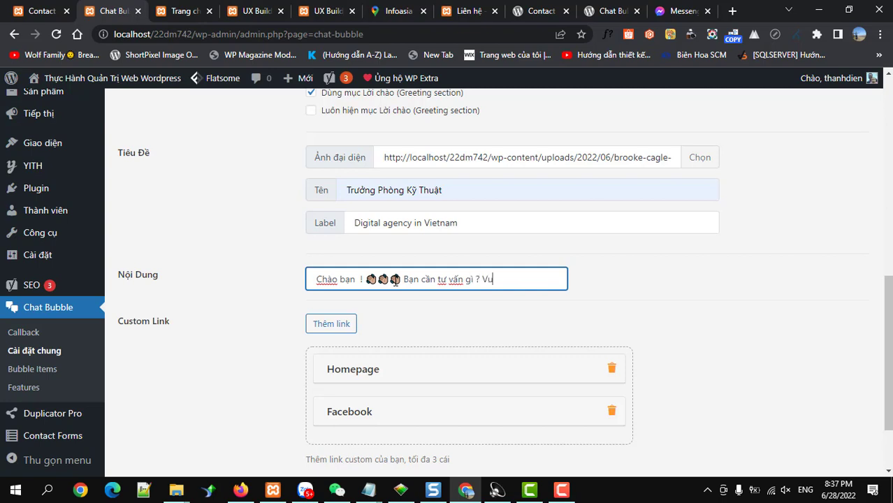
{"action": "type", "text": " ? Vui lòng"}
{"action": "type", "text": " lien"}
{"action": "type", "text": " hệ vớ"}
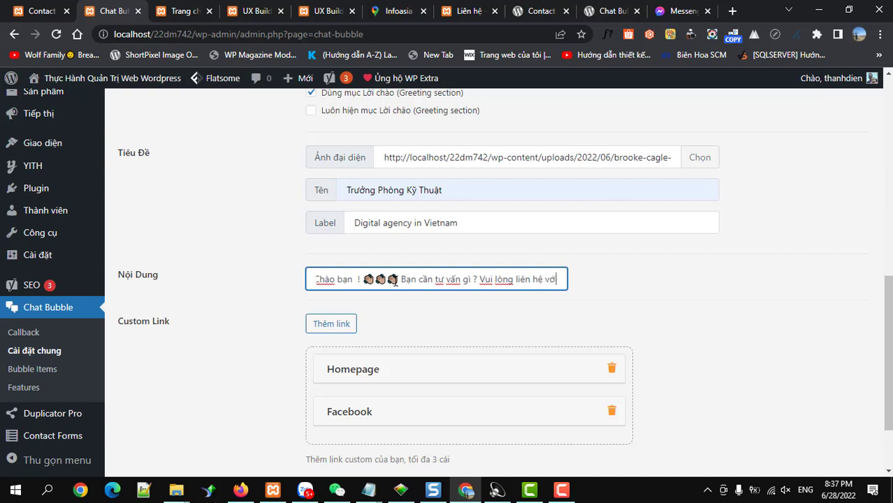
{"action": "type", "text": "i chúng tôi"}
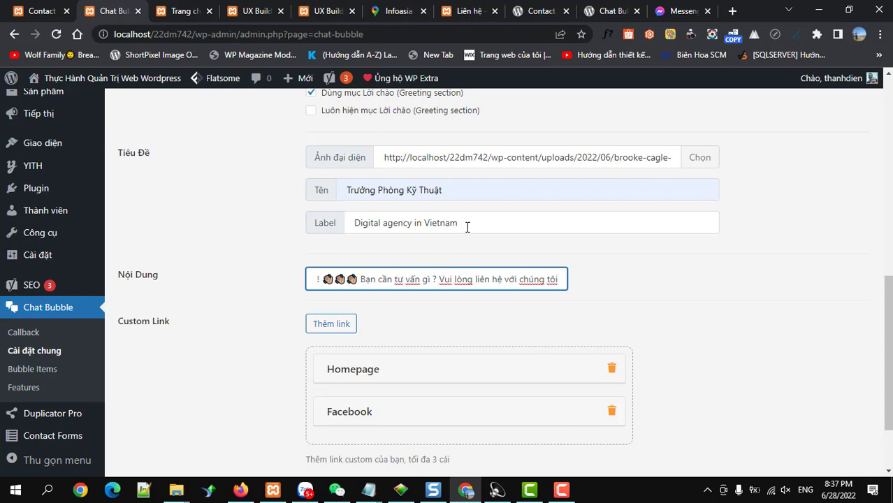
Save the Chat Bubble general settings, keeping the greeting's Label as it is.
{"action": "left_click_drag", "start_coordinate": [466, 228], "coordinate": [325, 230]}
{"action": "scroll", "coordinate": [428, 316], "scroll_direction": "down", "scroll_amount": 2}
{"action": "scroll", "coordinate": [404, 304], "scroll_direction": "up", "scroll_amount": 4}
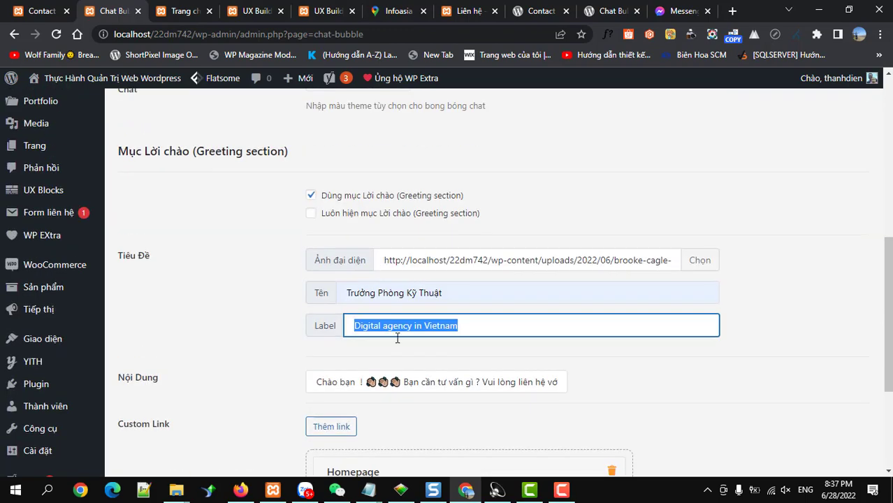
{"action": "scroll", "coordinate": [397, 335], "scroll_direction": "down", "scroll_amount": 4}
{"action": "left_click", "coordinate": [169, 413]}
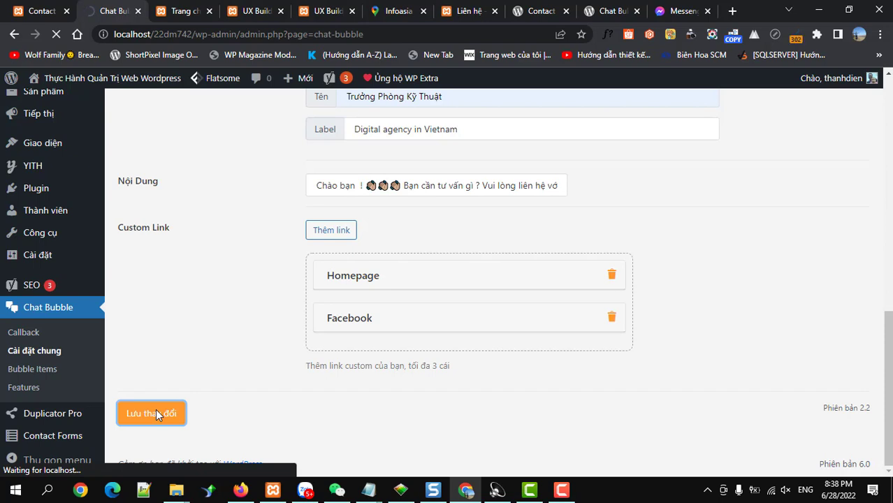
{"action": "scroll", "coordinate": [399, 334], "scroll_direction": "up", "scroll_amount": 5}
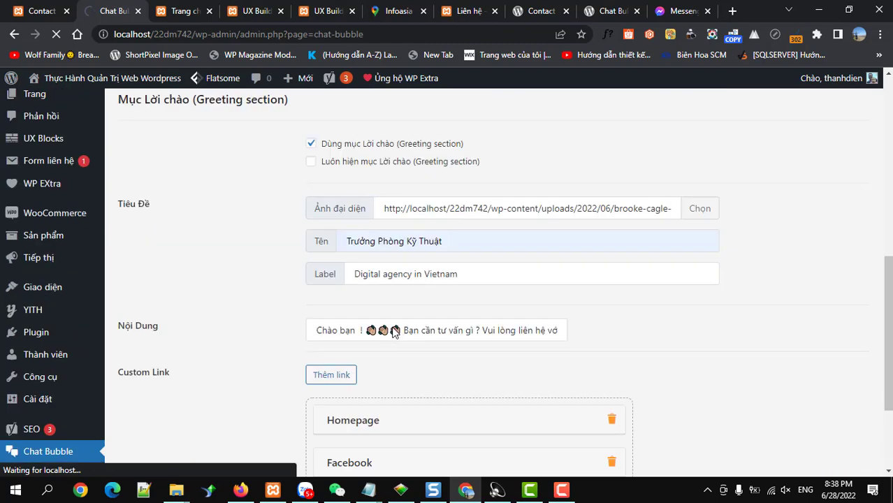
{"action": "scroll", "coordinate": [392, 332], "scroll_direction": "up", "scroll_amount": 5}
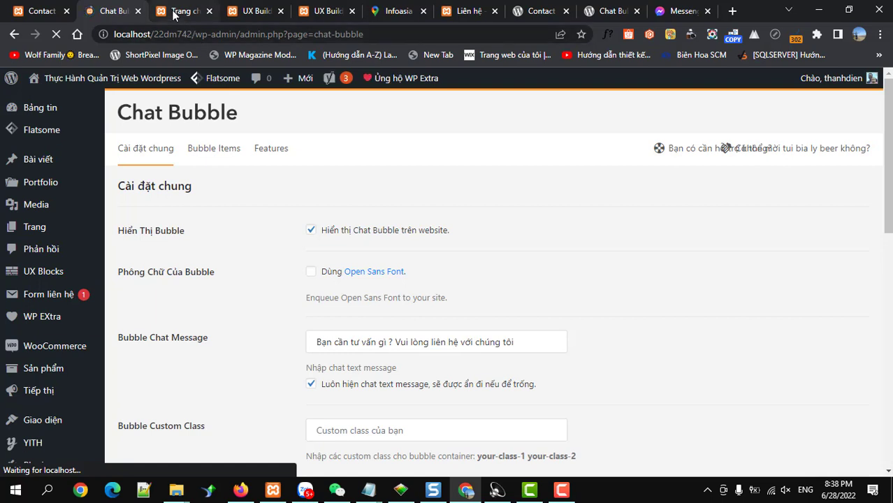
Reload the site's homepage and collapse and restore the message beside the floating chat bubble.
{"action": "left_click", "coordinate": [192, 11]}
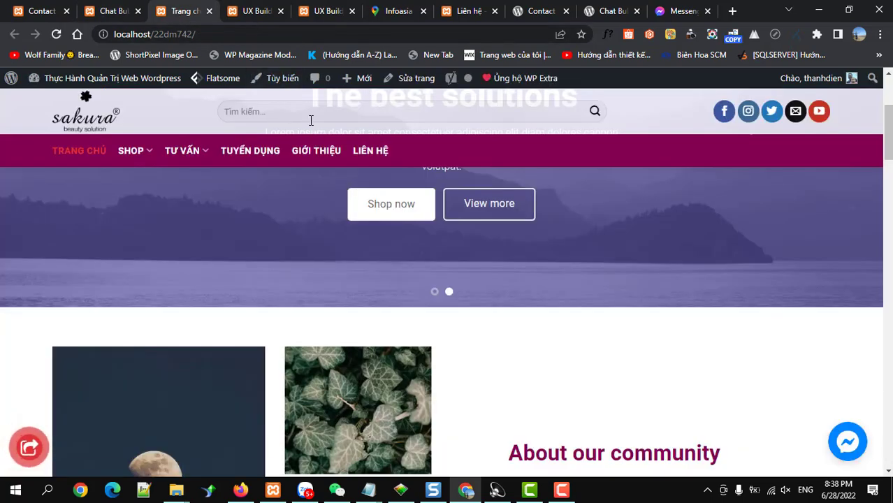
{"action": "key", "text": "F5"}
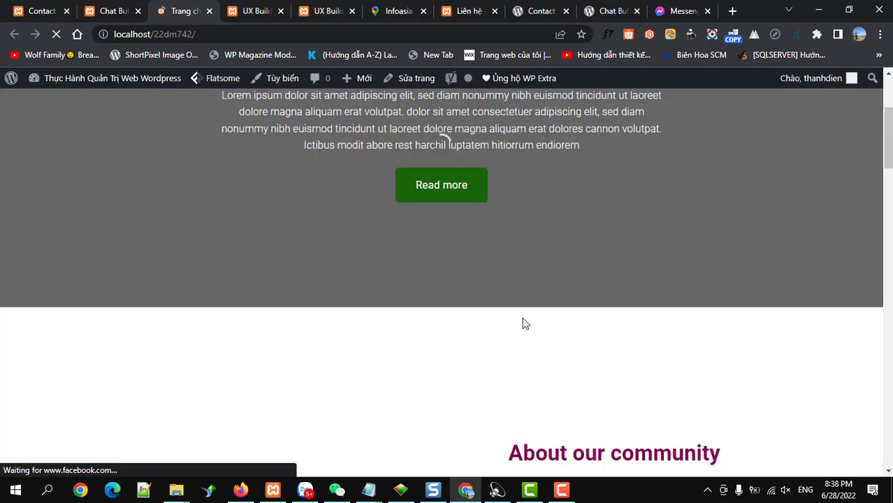
{"action": "scroll", "coordinate": [525, 323], "scroll_direction": "down", "scroll_amount": 15}
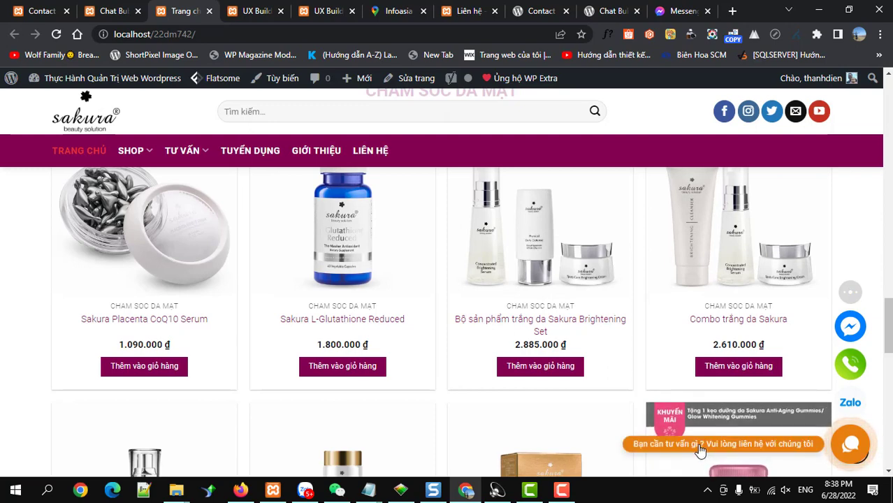
{"action": "left_click", "coordinate": [847, 447]}
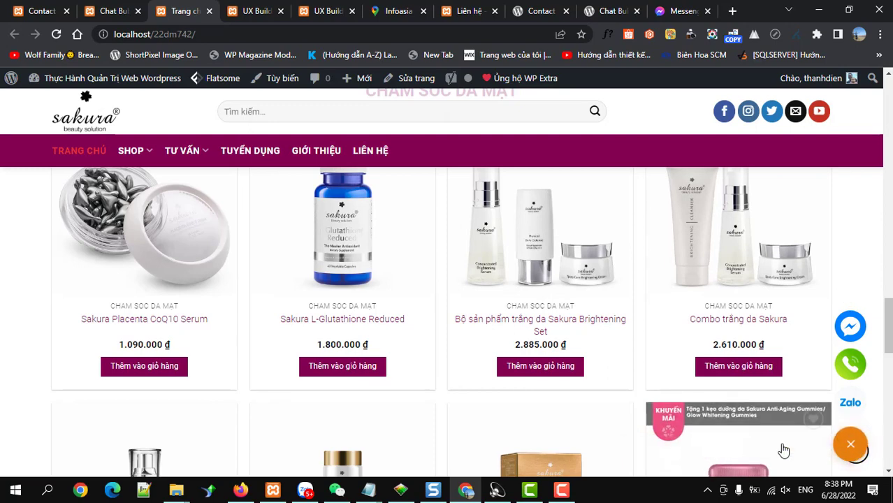
{"action": "left_click", "coordinate": [852, 446]}
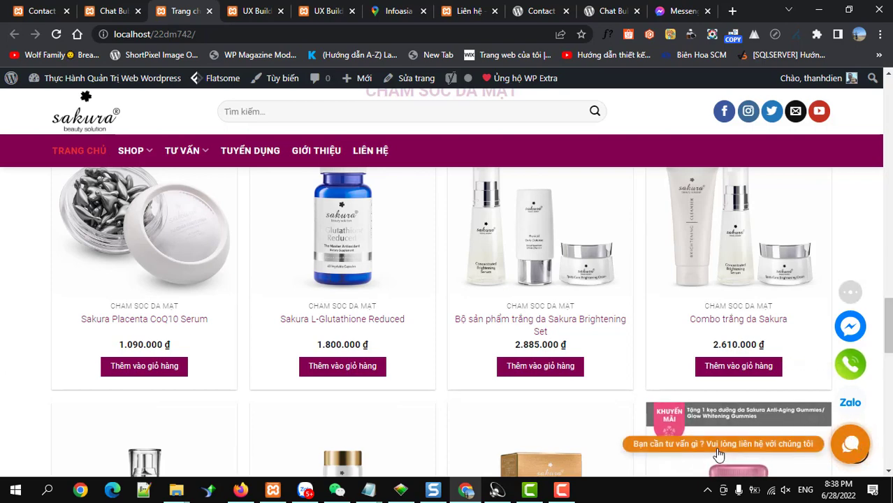
Examine the chat message and the Messenger, phone and Zalo buttons along the homepage down to the footer.
{"action": "scroll", "coordinate": [647, 450], "scroll_direction": "down", "scroll_amount": 10}
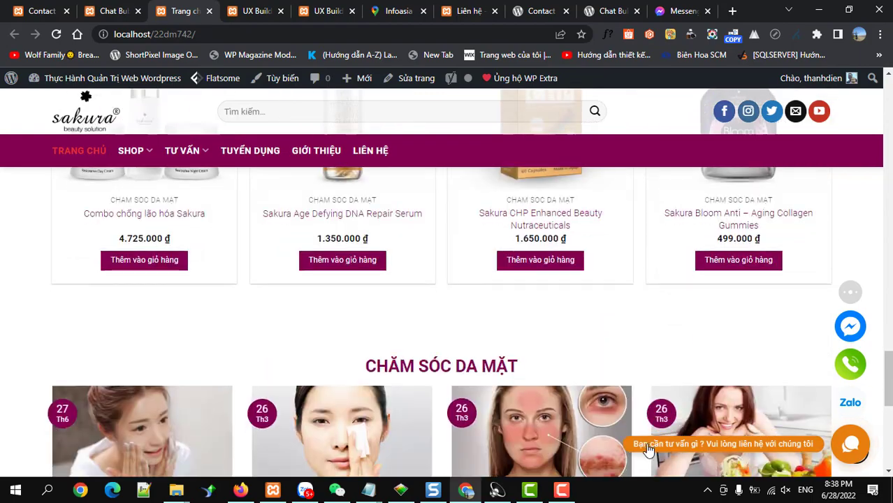
{"action": "scroll", "coordinate": [647, 451], "scroll_direction": "up", "scroll_amount": 5}
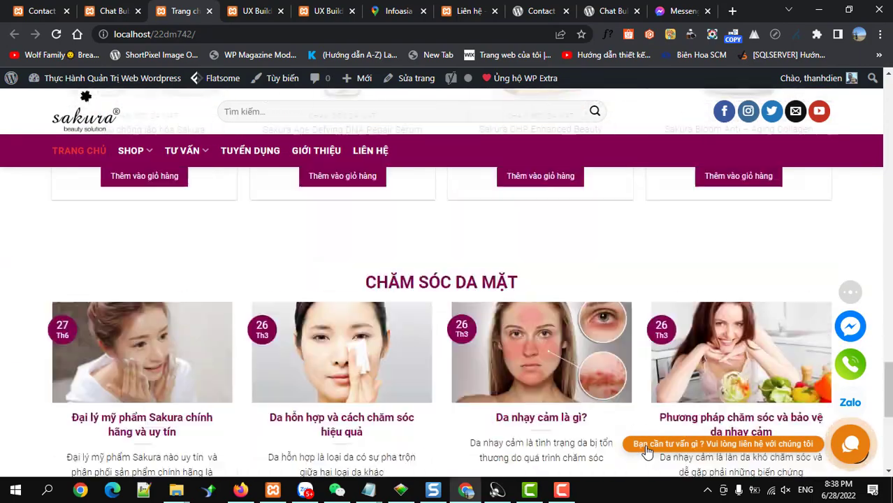
{"action": "scroll", "coordinate": [647, 450], "scroll_direction": "down", "scroll_amount": 5}
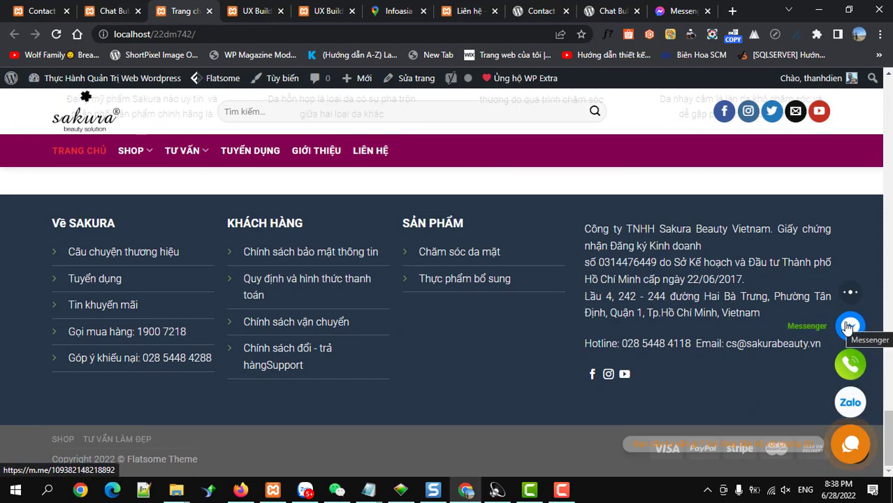
{"action": "scroll", "coordinate": [598, 414], "scroll_direction": "up", "scroll_amount": 2}
{"action": "scroll", "coordinate": [598, 413], "scroll_direction": "up", "scroll_amount": 10}
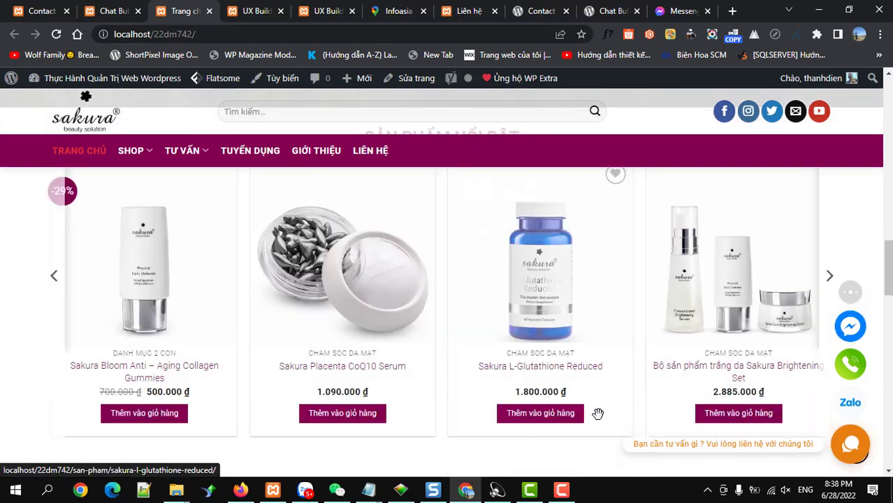
{"action": "scroll", "coordinate": [597, 414], "scroll_direction": "down", "scroll_amount": 3}
Change the chat bubble's custom theme colour to purple in the Chat Bubble general settings.
{"action": "left_click", "coordinate": [40, 14]}
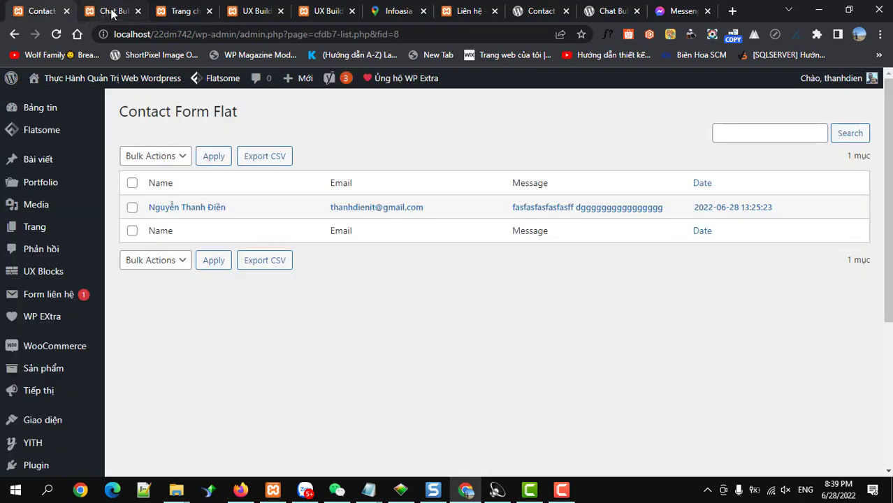
{"action": "left_click", "coordinate": [112, 11]}
{"action": "scroll", "coordinate": [415, 339], "scroll_direction": "down", "scroll_amount": 7}
{"action": "scroll", "coordinate": [374, 313], "scroll_direction": "up", "scroll_amount": 3}
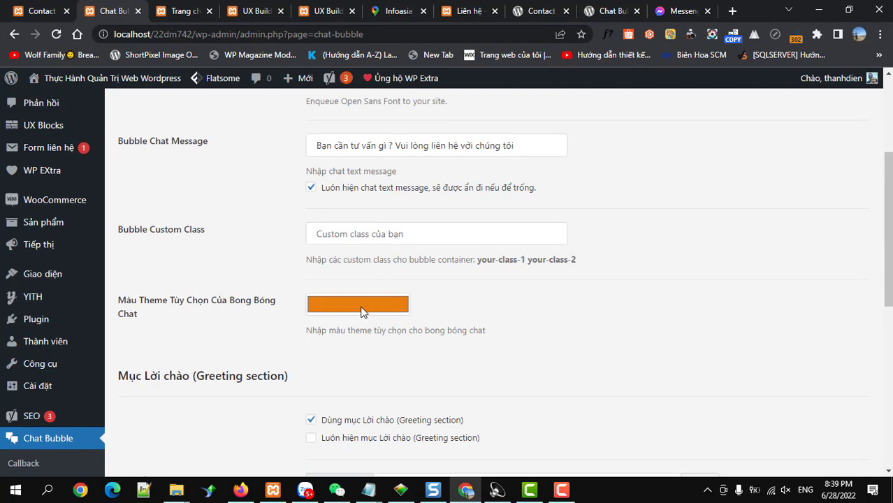
{"action": "left_click", "coordinate": [362, 310]}
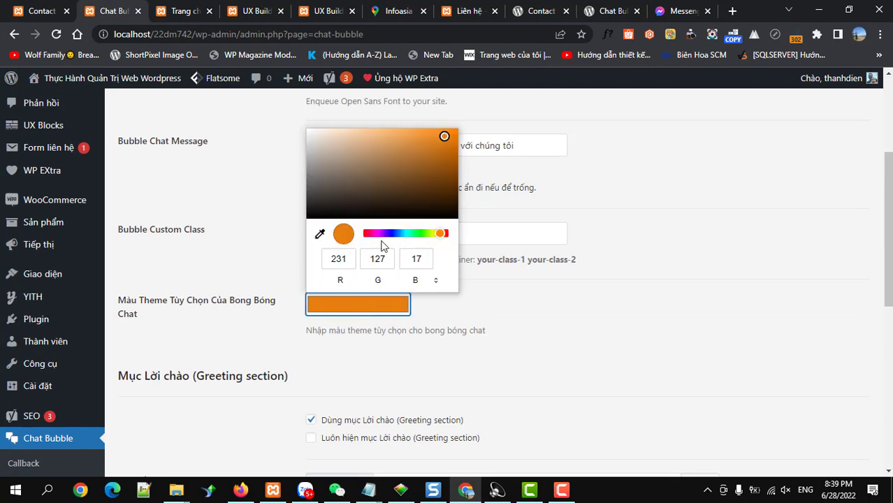
{"action": "left_click_drag", "start_coordinate": [438, 239], "coordinate": [388, 239]}
{"action": "left_click", "coordinate": [495, 308]}
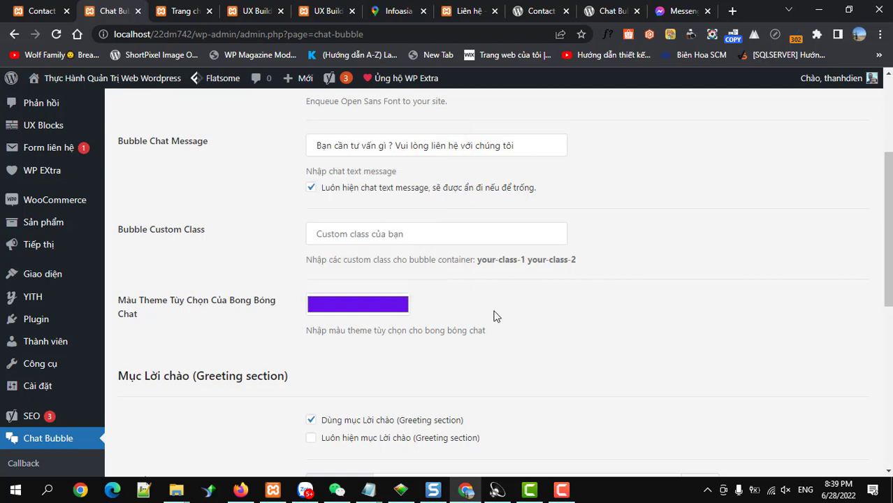
Enable "Luôn hiện mục Lời chào (Greeting section)" and save the Chat Bubble settings.
{"action": "scroll", "coordinate": [494, 317], "scroll_direction": "down", "scroll_amount": 2}
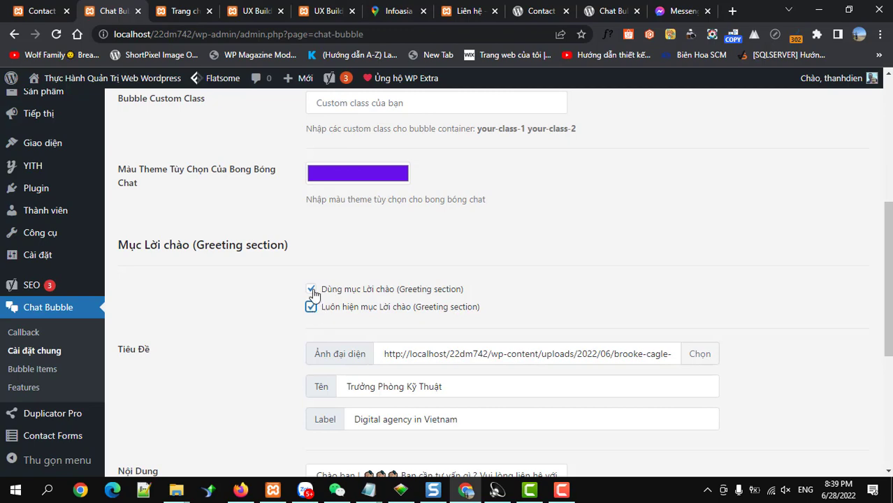
{"action": "scroll", "coordinate": [329, 320], "scroll_direction": "down", "scroll_amount": 4}
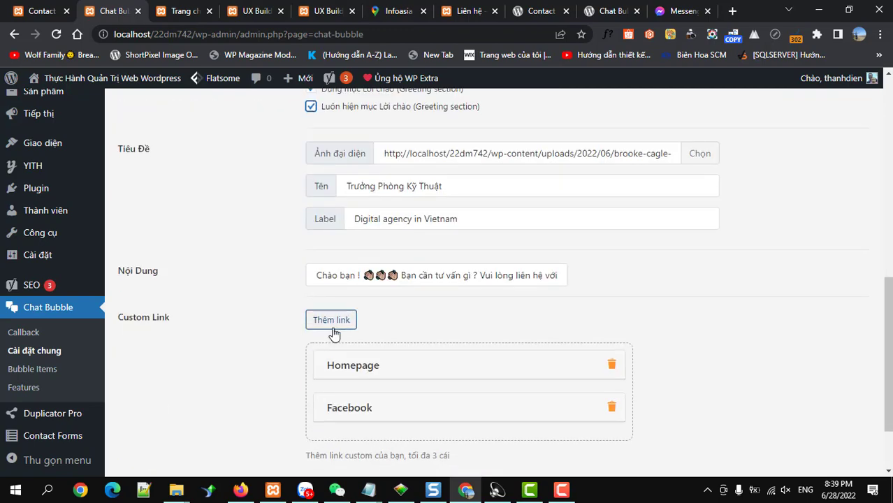
{"action": "left_click", "coordinate": [144, 415]}
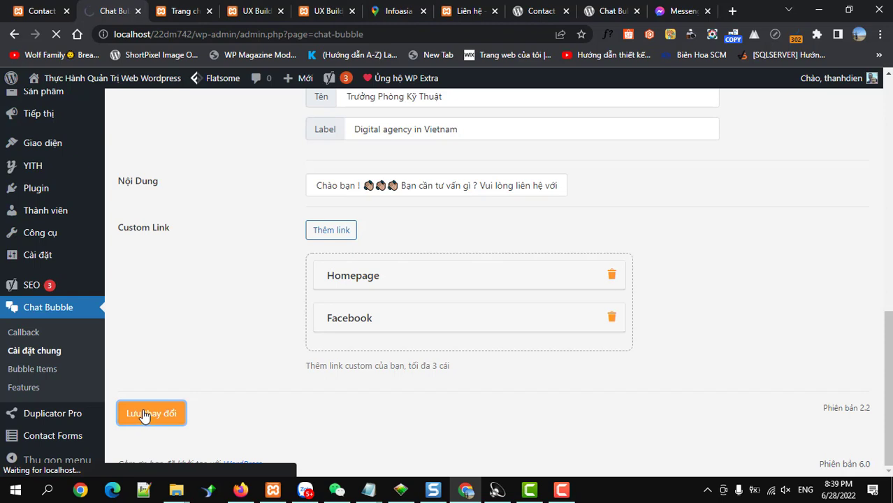
Reload the site's homepage and check the chat bubble's colour.
{"action": "left_click", "coordinate": [173, 13]}
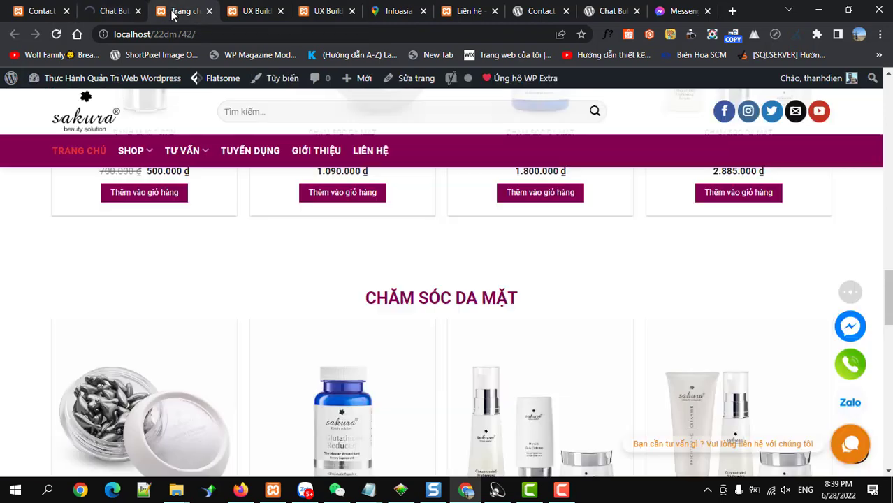
{"action": "left_click", "coordinate": [58, 35]}
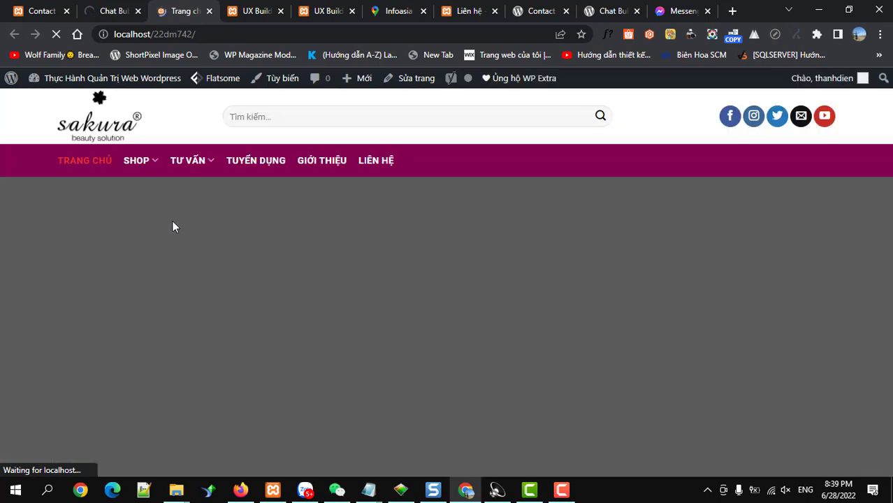
{"action": "scroll", "coordinate": [559, 271], "scroll_direction": "down", "scroll_amount": 6}
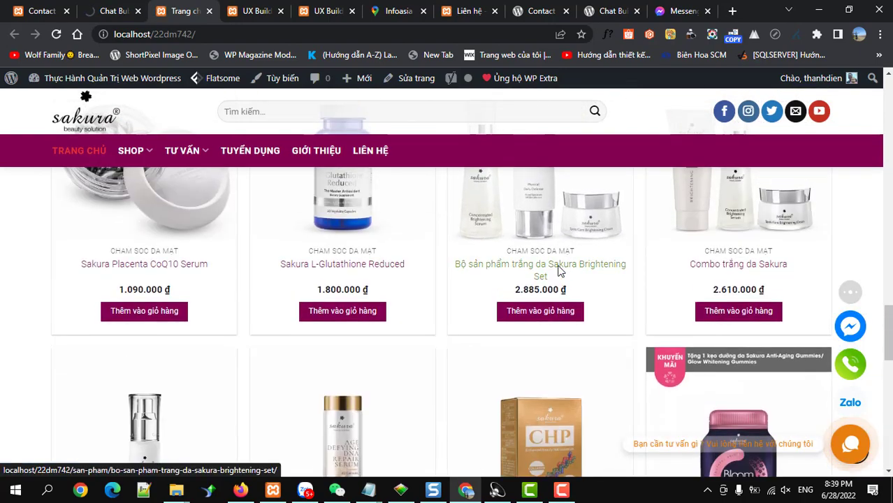
{"action": "scroll", "coordinate": [559, 270], "scroll_direction": "down", "scroll_amount": 2}
{"action": "mouse_move", "coordinate": [114, 84]}
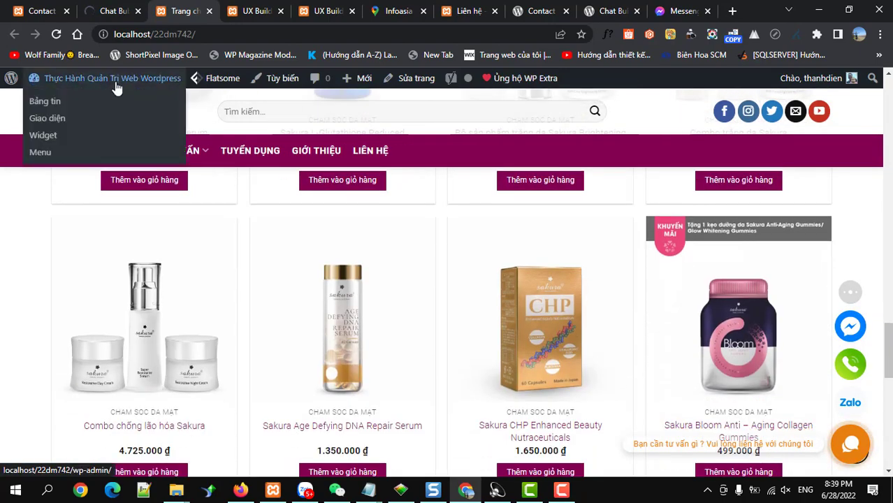
Refresh the homepage once more and inspect the bubble's theme colour and the greeting card with its custom links.
{"action": "key", "text": "F5"}
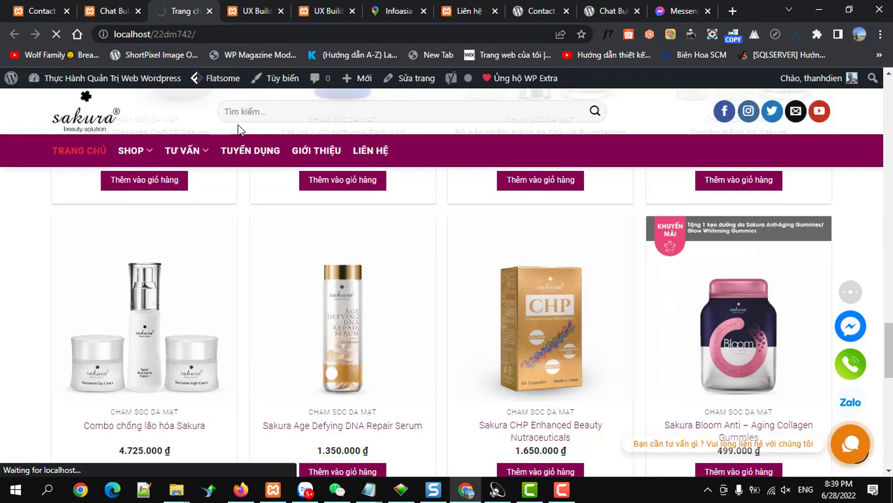
{"action": "scroll", "coordinate": [713, 293], "scroll_direction": "down", "scroll_amount": 10}
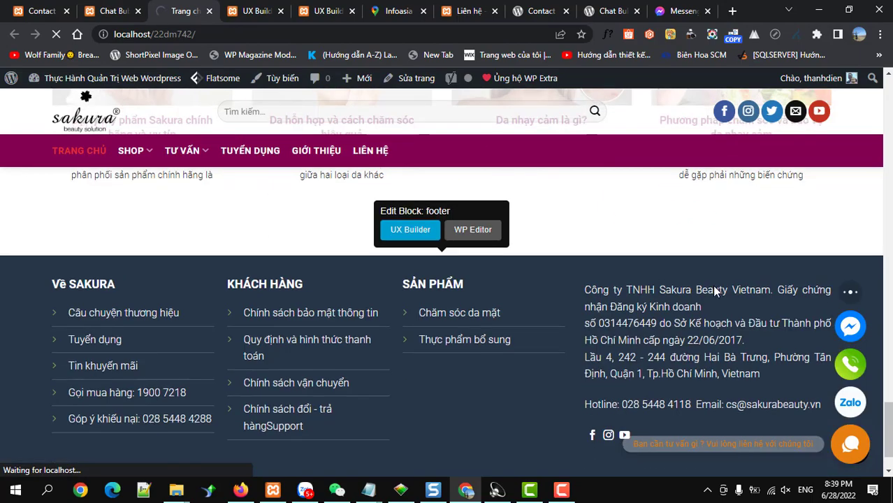
{"action": "scroll", "coordinate": [713, 293], "scroll_direction": "up", "scroll_amount": 10}
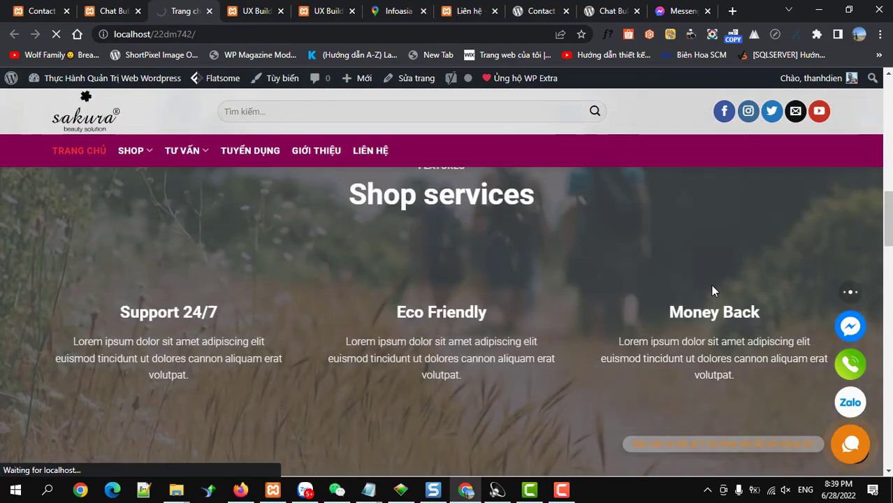
{"action": "scroll", "coordinate": [711, 287], "scroll_direction": "up", "scroll_amount": 8}
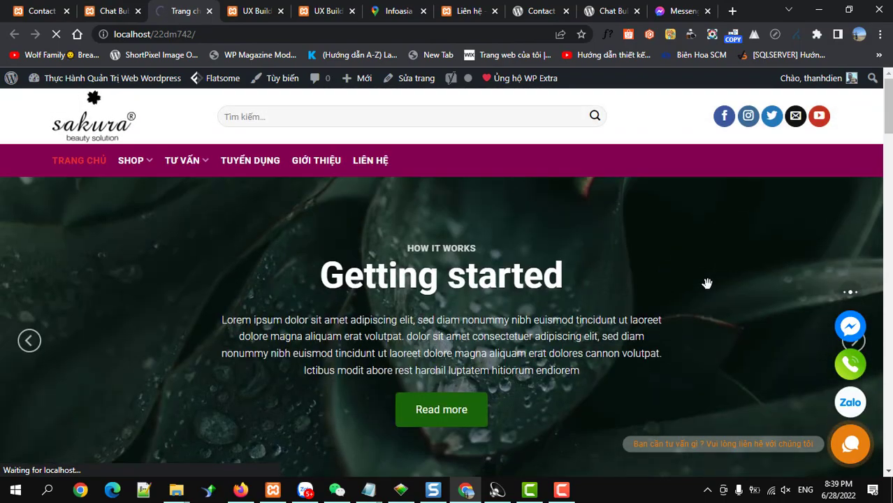
{"action": "scroll", "coordinate": [709, 285], "scroll_direction": "down", "scroll_amount": 5}
{"action": "scroll", "coordinate": [708, 288], "scroll_direction": "down", "scroll_amount": 12}
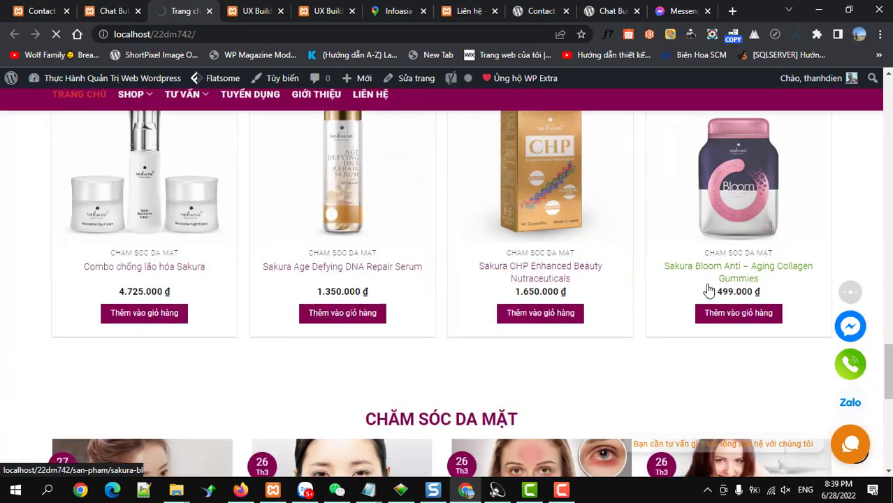
{"action": "scroll", "coordinate": [708, 286], "scroll_direction": "up", "scroll_amount": 15}
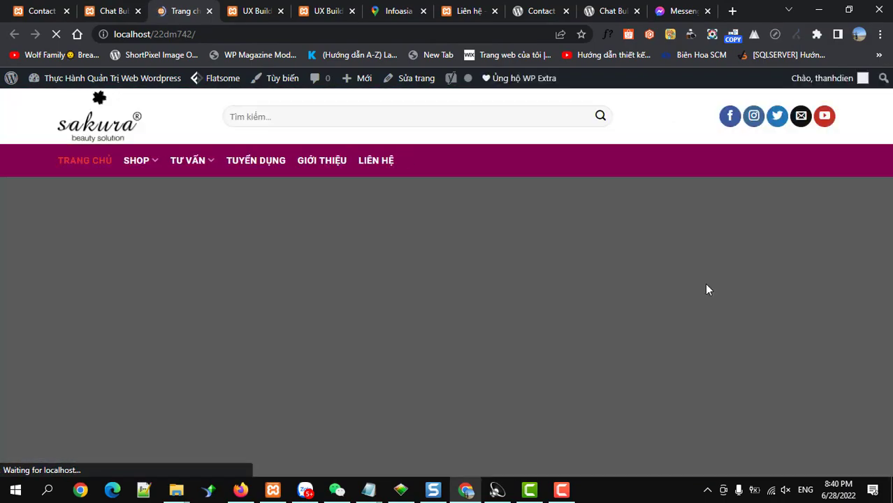
{"action": "scroll", "coordinate": [706, 289], "scroll_direction": "down", "scroll_amount": 15}
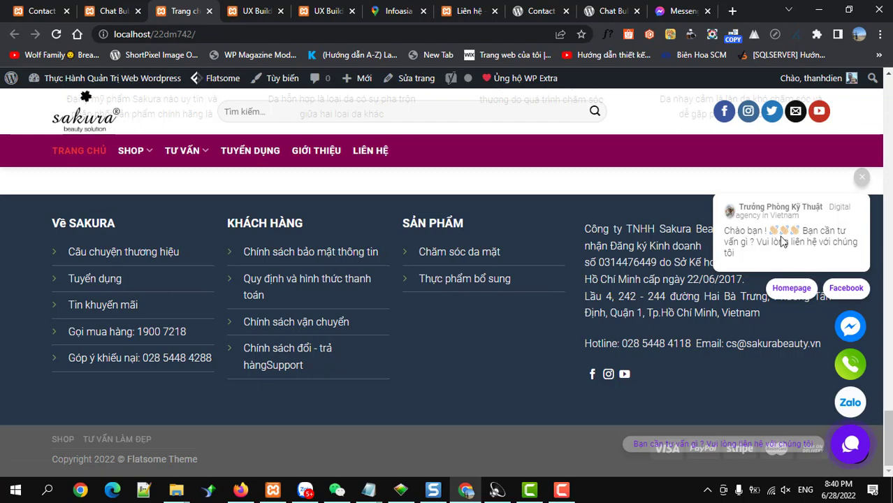
Examine the greeting text, its custom links and the bubble's chat message against different sections of the homepage.
{"action": "left_click_drag", "start_coordinate": [778, 261], "coordinate": [727, 232]}
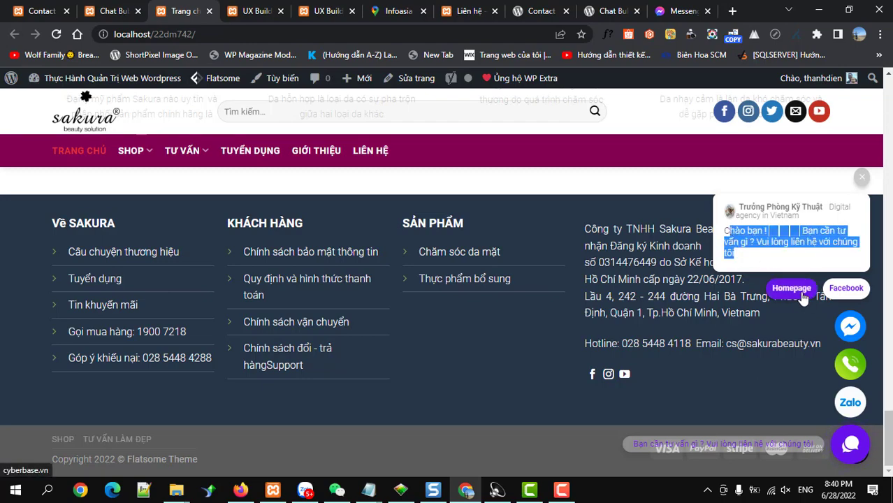
{"action": "scroll", "coordinate": [713, 252], "scroll_direction": "up", "scroll_amount": 5}
{"action": "scroll", "coordinate": [710, 248], "scroll_direction": "up", "scroll_amount": 10}
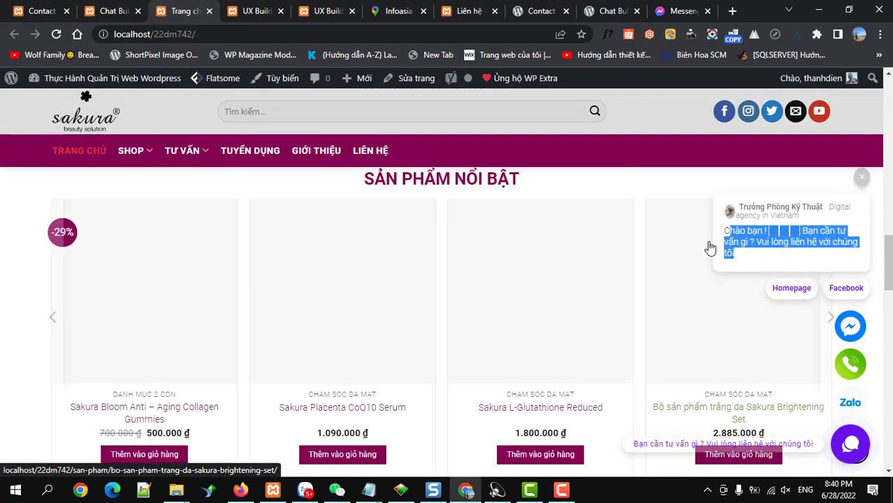
{"action": "scroll", "coordinate": [707, 243], "scroll_direction": "down", "scroll_amount": 15}
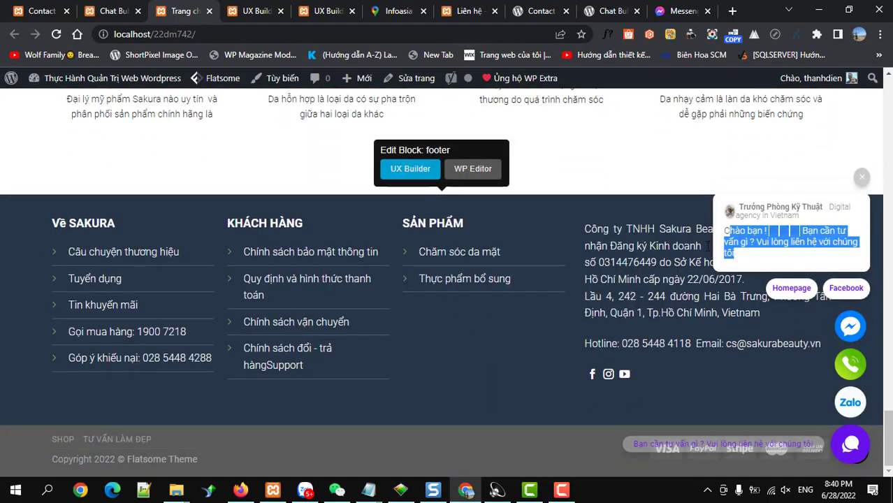
{"action": "scroll", "coordinate": [708, 252], "scroll_direction": "up", "scroll_amount": 6}
{"action": "scroll", "coordinate": [707, 252], "scroll_direction": "up", "scroll_amount": 8}
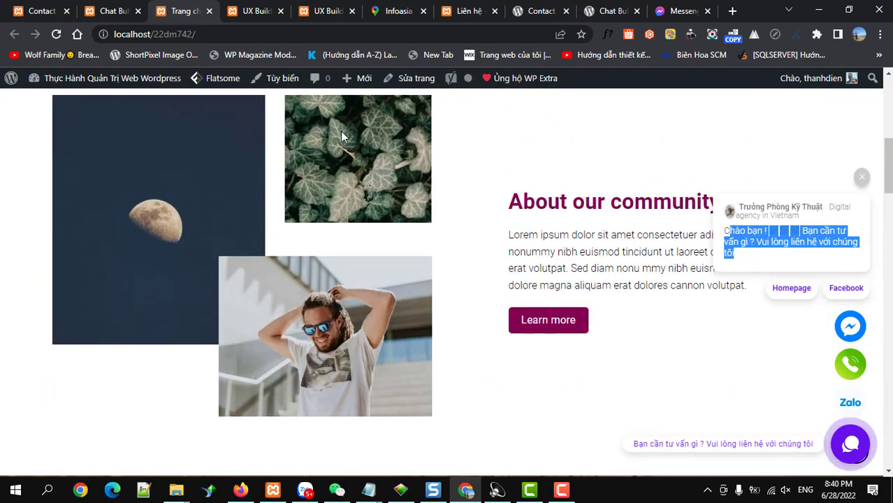
Disable "Luôn hiện chat text message" in the Chat Bubble general settings and save the changes.
{"action": "left_click", "coordinate": [32, 14]}
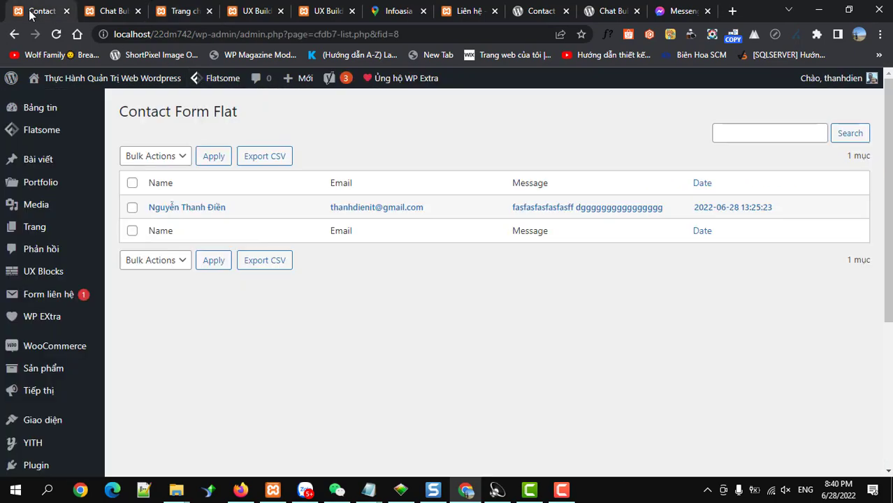
{"action": "left_click", "coordinate": [112, 11]}
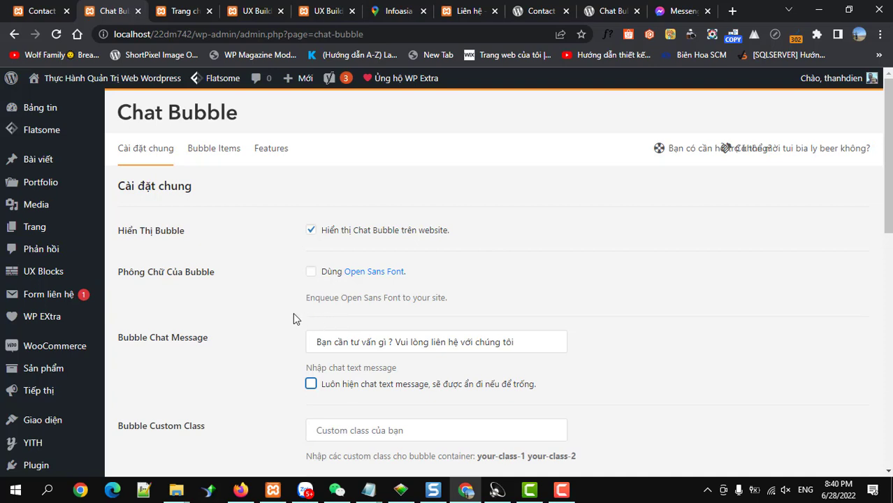
{"action": "scroll", "coordinate": [304, 318], "scroll_direction": "down", "scroll_amount": 12}
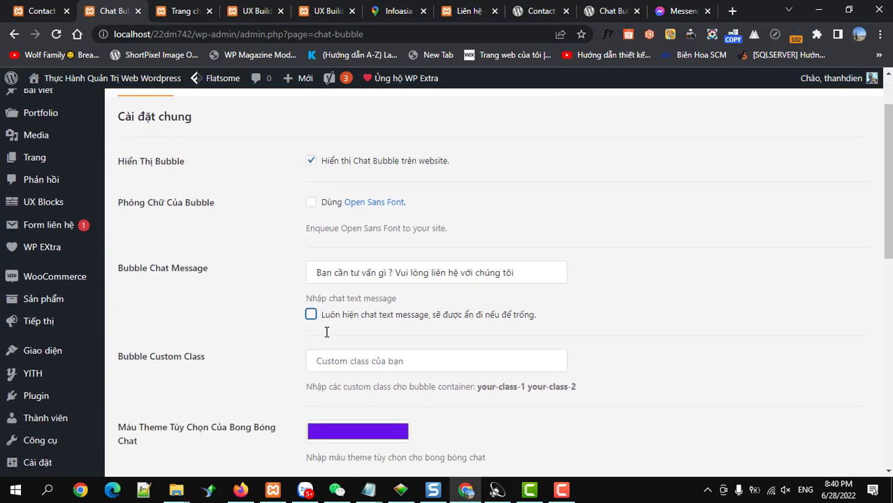
{"action": "left_click", "coordinate": [138, 418]}
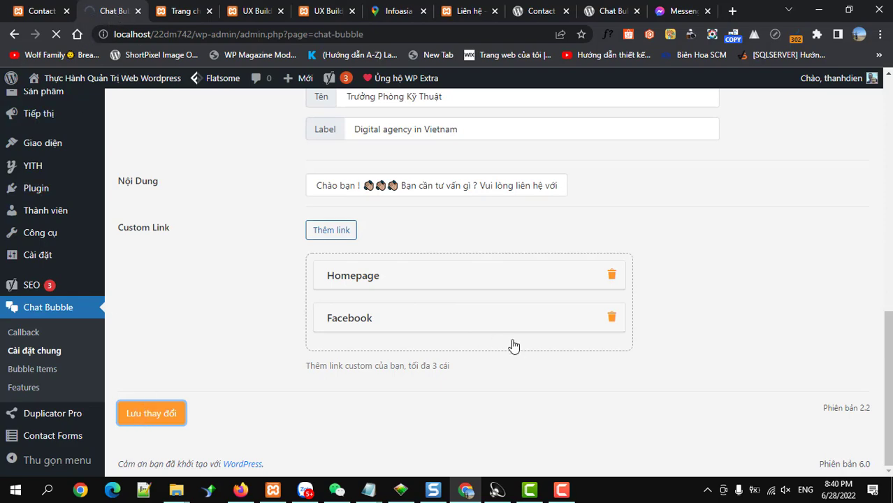
{"action": "scroll", "coordinate": [608, 362], "scroll_direction": "up", "scroll_amount": 10}
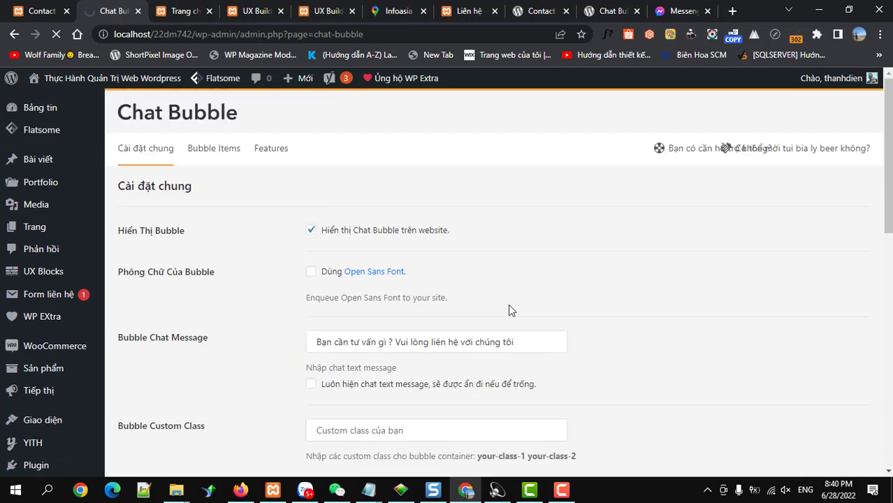
Reload the site's homepage and check the chat text message's visibility, the greeting card and the contact buttons along the page.
{"action": "left_click", "coordinate": [183, 11]}
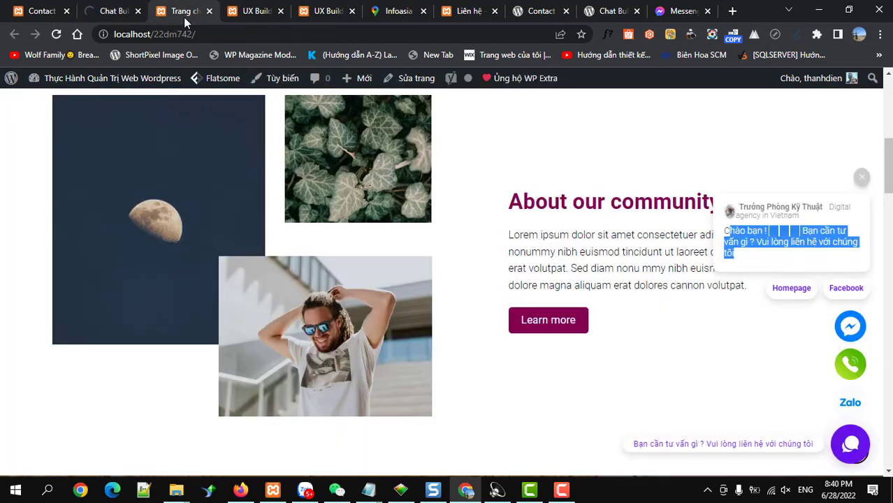
{"action": "left_click", "coordinate": [55, 34]}
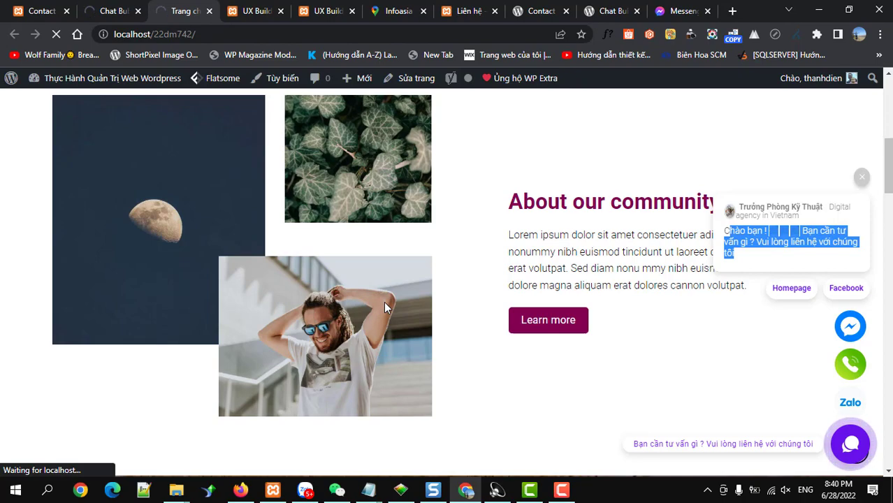
{"action": "scroll", "coordinate": [382, 305], "scroll_direction": "down", "scroll_amount": 5}
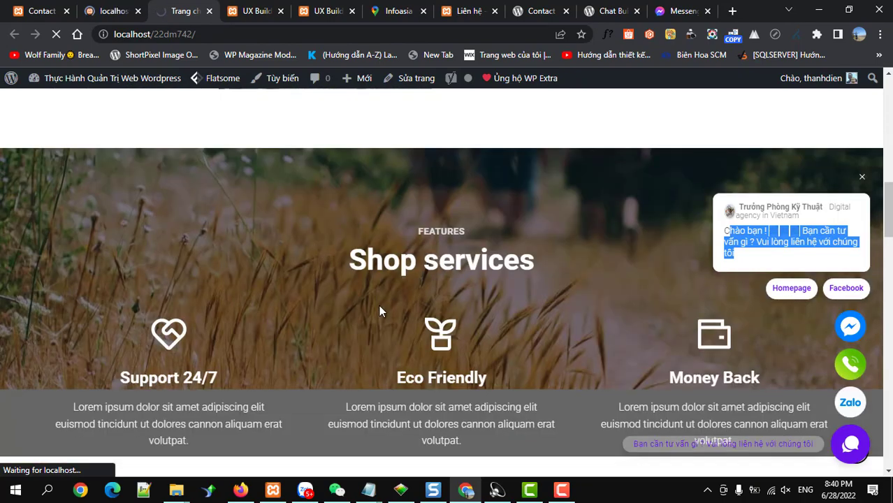
{"action": "scroll", "coordinate": [380, 311], "scroll_direction": "up", "scroll_amount": 2}
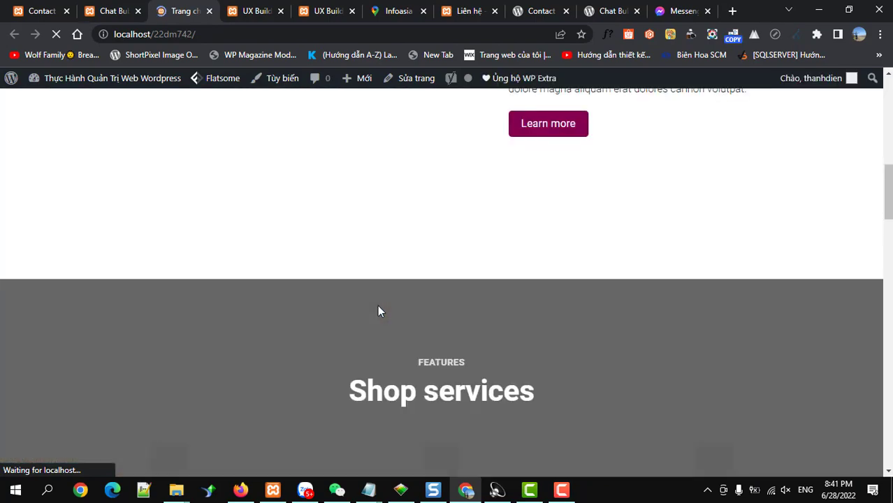
{"action": "scroll", "coordinate": [378, 311], "scroll_direction": "down", "scroll_amount": 3}
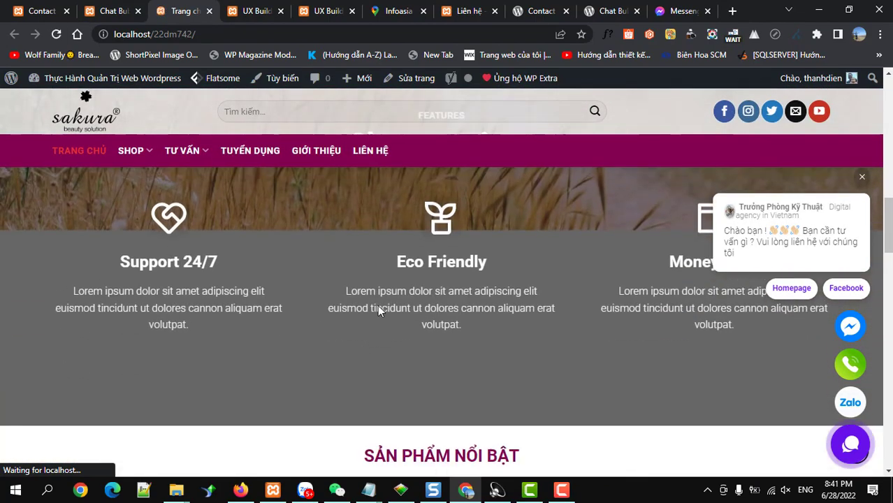
{"action": "scroll", "coordinate": [375, 302], "scroll_direction": "up", "scroll_amount": 8}
{"action": "scroll", "coordinate": [374, 297], "scroll_direction": "down", "scroll_amount": 4}
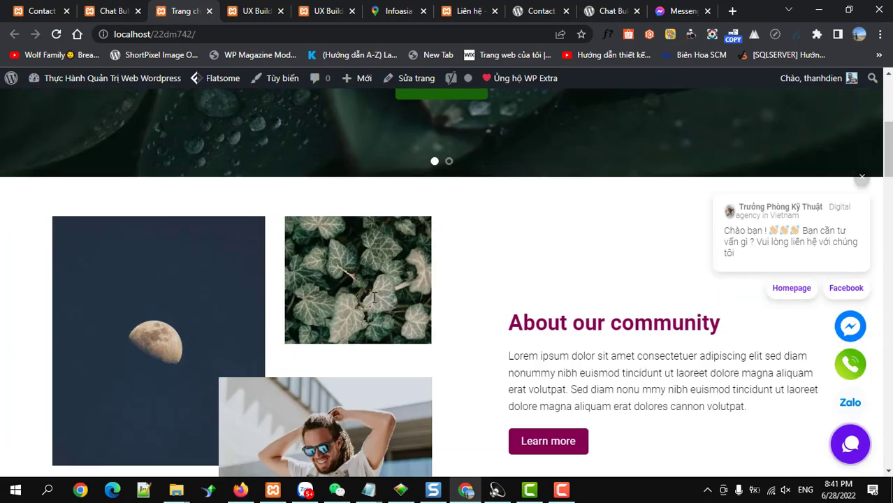
{"action": "scroll", "coordinate": [374, 298], "scroll_direction": "down", "scroll_amount": 15}
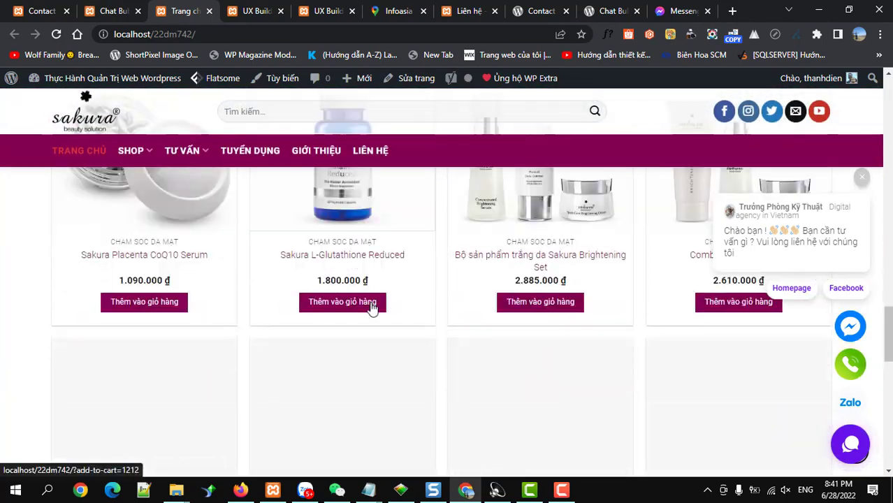
{"action": "scroll", "coordinate": [371, 308], "scroll_direction": "up", "scroll_amount": 10}
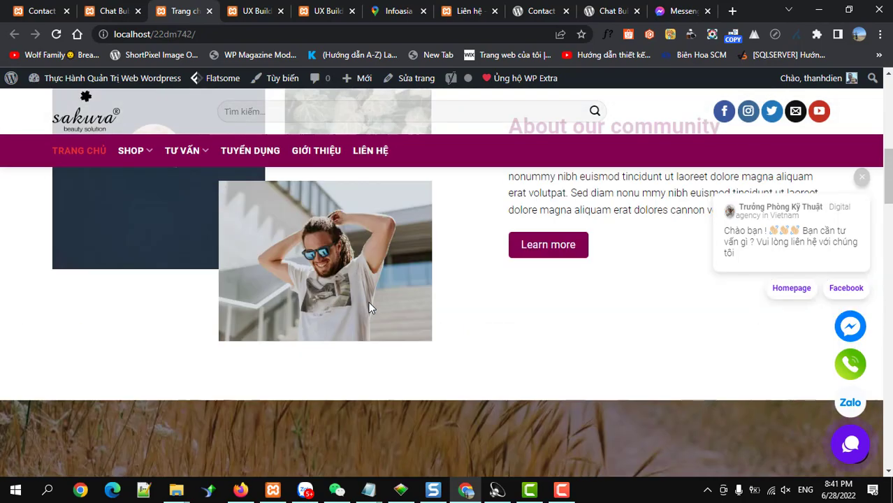
{"action": "scroll", "coordinate": [371, 308], "scroll_direction": "up", "scroll_amount": 5}
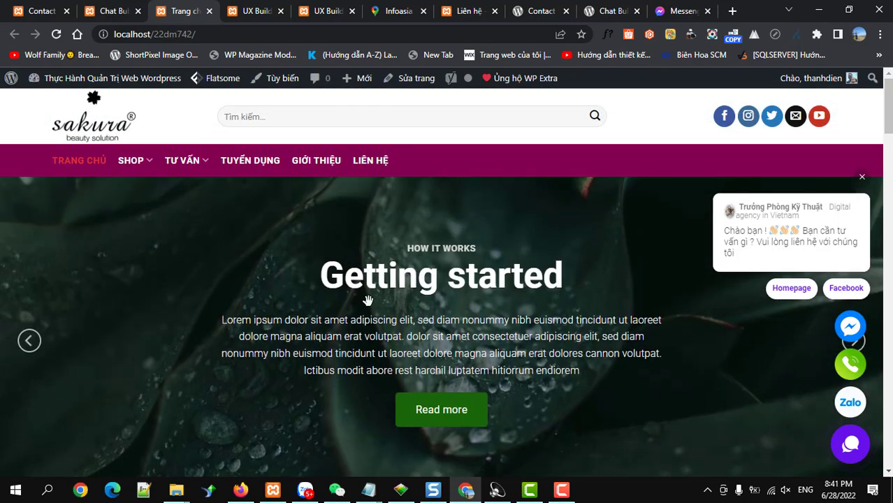
{"action": "scroll", "coordinate": [368, 301], "scroll_direction": "down", "scroll_amount": 10}
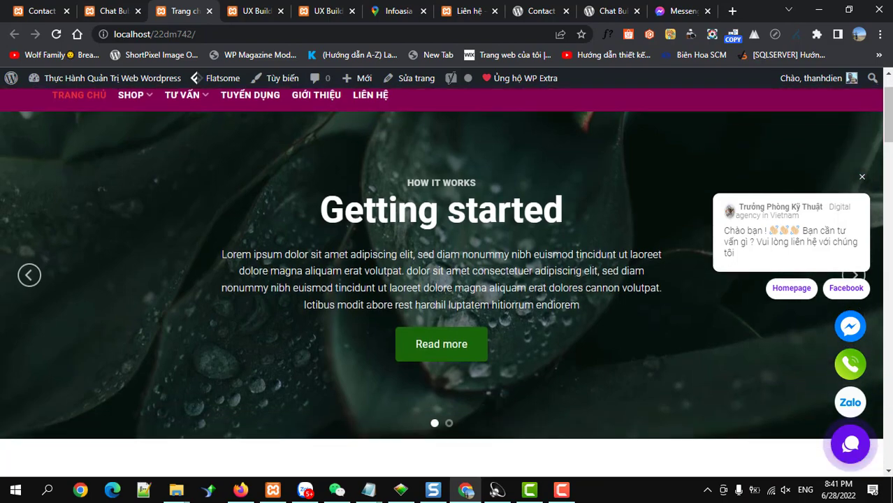
{"action": "scroll", "coordinate": [369, 311], "scroll_direction": "down", "scroll_amount": 5}
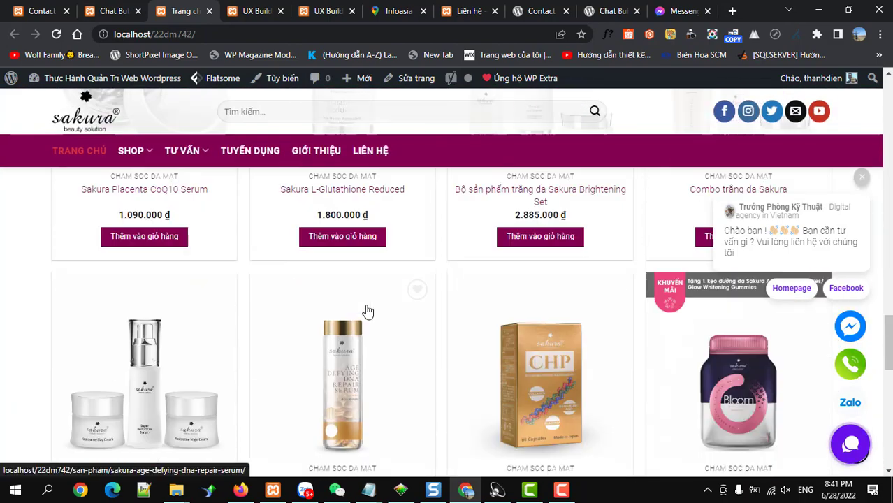